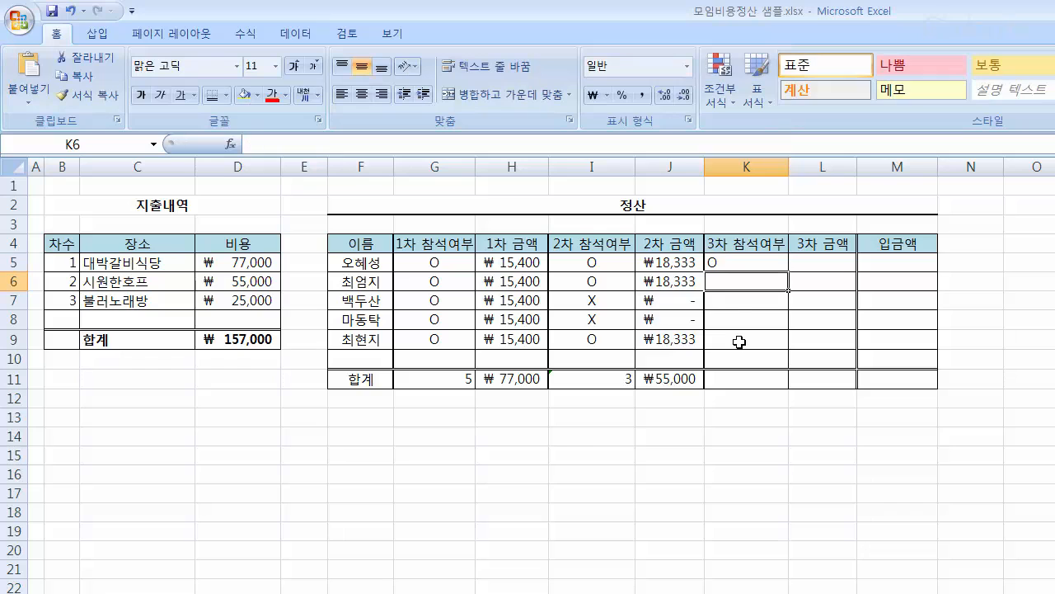
- Enter O in K6 and X in K7, K8 and K9 for third-round attendance, and centre the entries in K5:K10
{"action": "type", "text": "O"}
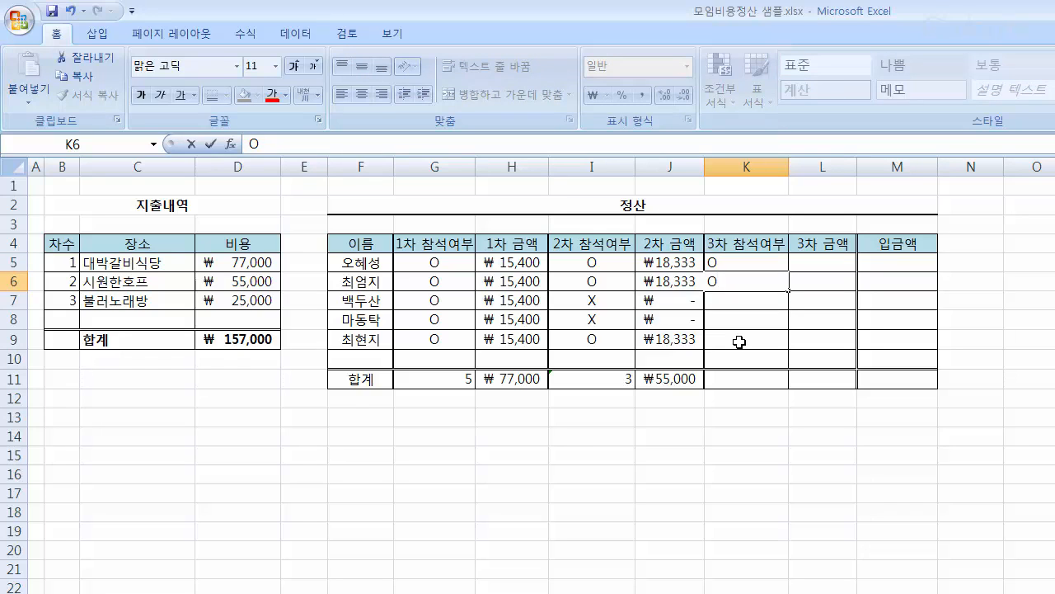
{"action": "key", "text": "Return"}
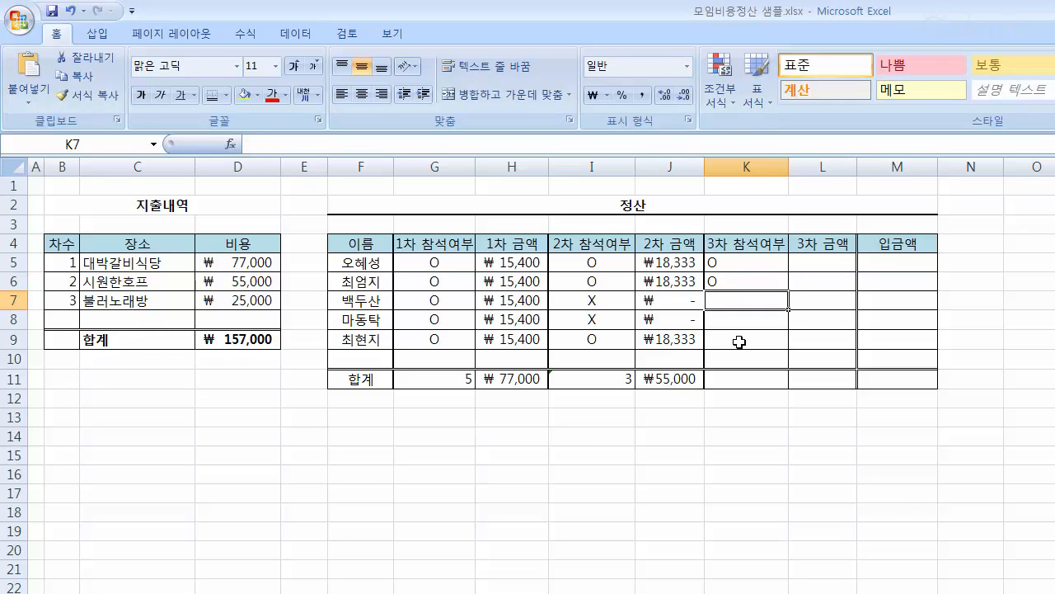
{"action": "type", "text": "X"}
{"action": "key", "text": "Return"}
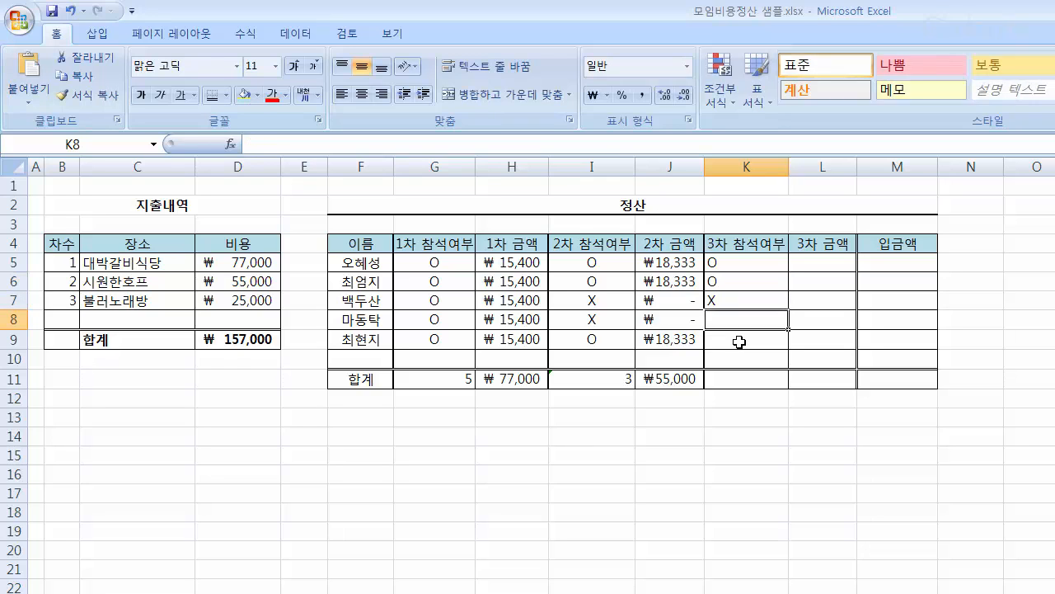
{"action": "type", "text": "X"}
{"action": "key", "text": "Return"}
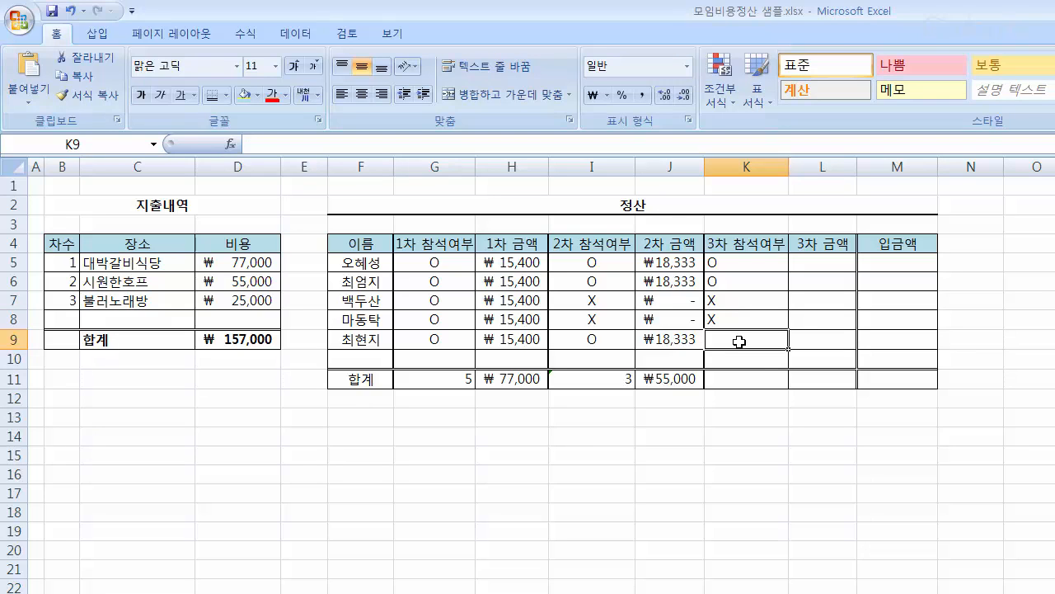
{"action": "type", "text": "X"}
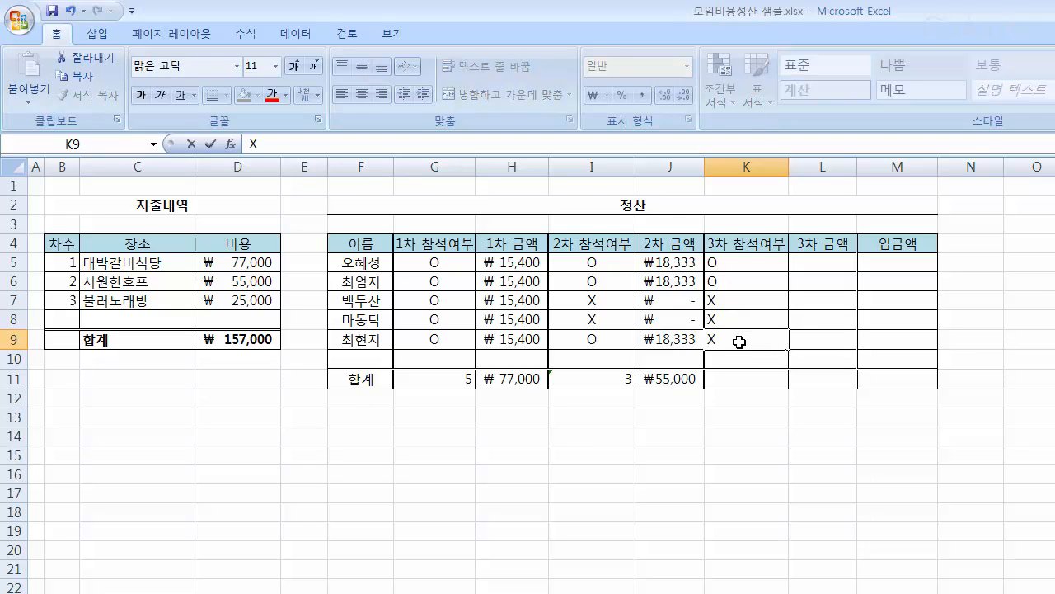
{"action": "key", "text": "Return"}
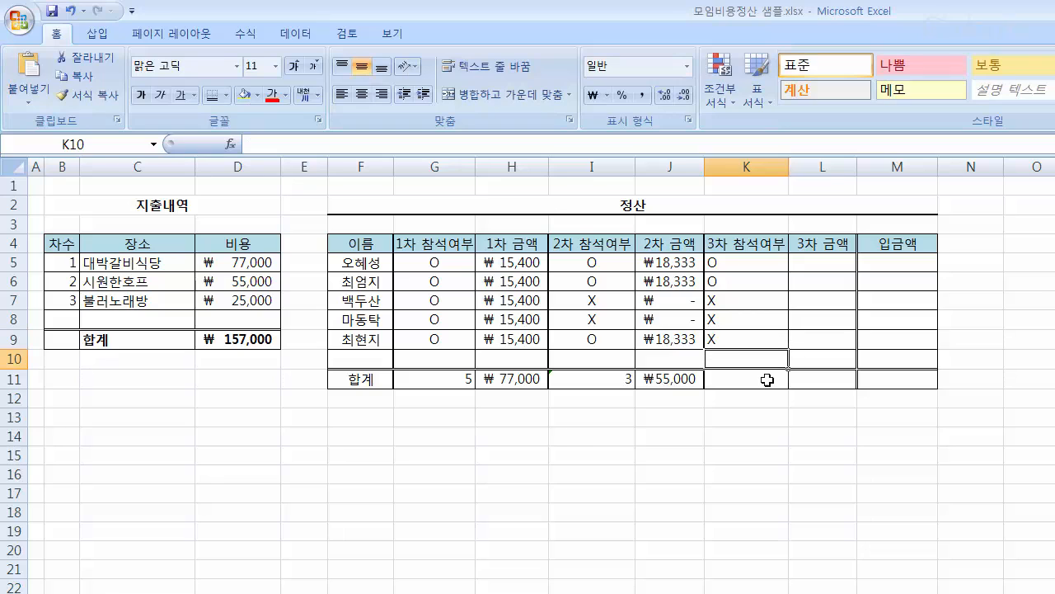
{"action": "left_click_drag", "start_coordinate": [767, 262], "coordinate": [766, 354]}
{"action": "left_click", "coordinate": [361, 94]}
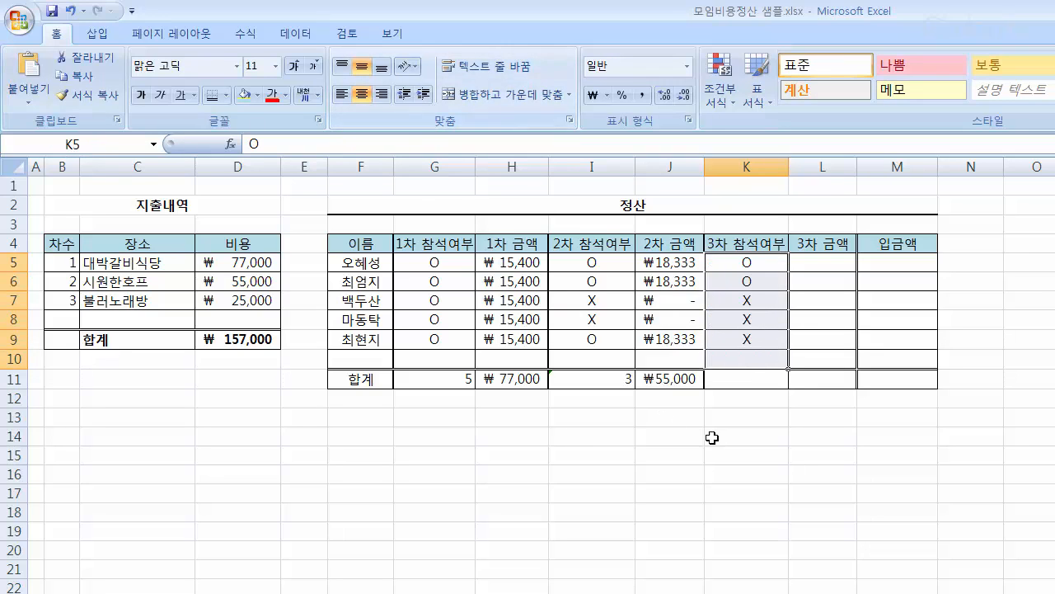
- Count the third-round attendees in K11 with the formula =countif(K5:K10, "O")
{"action": "left_click", "coordinate": [740, 378]}
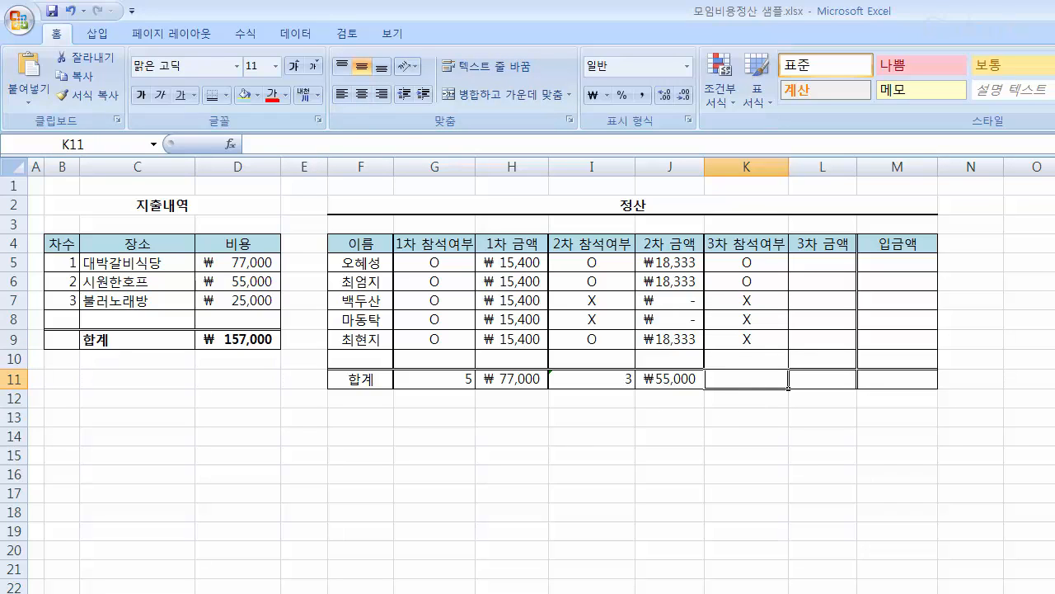
{"action": "type", "text": "="}
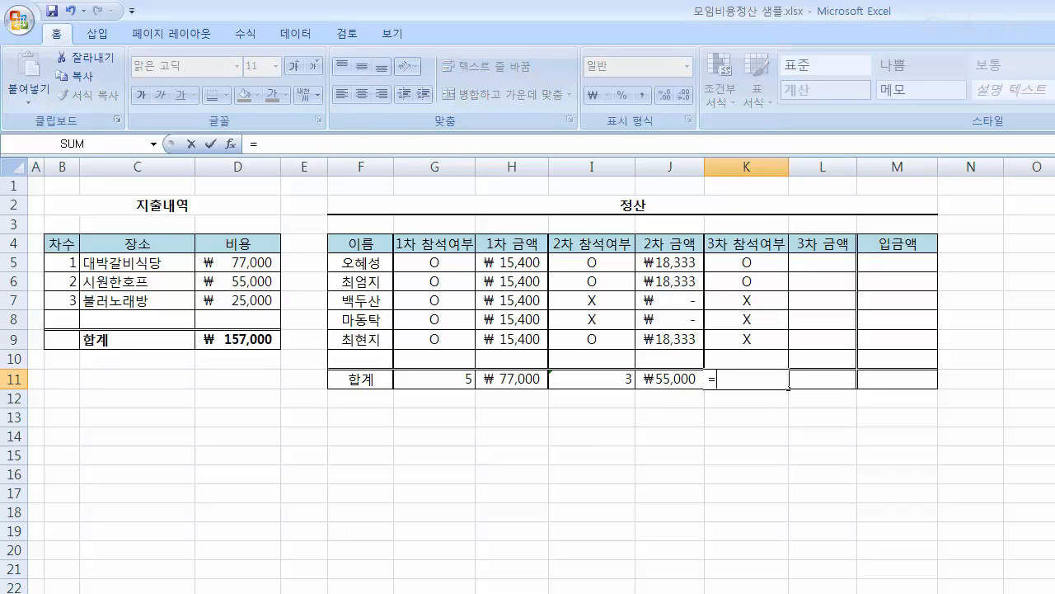
{"action": "type", "text": "coun"}
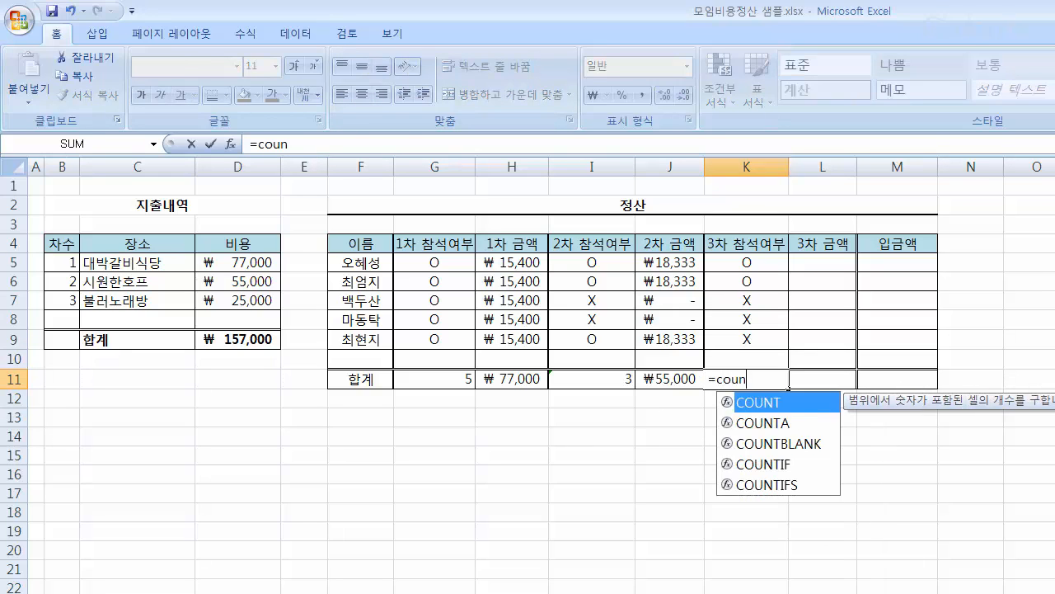
{"action": "type", "text": "tif("}
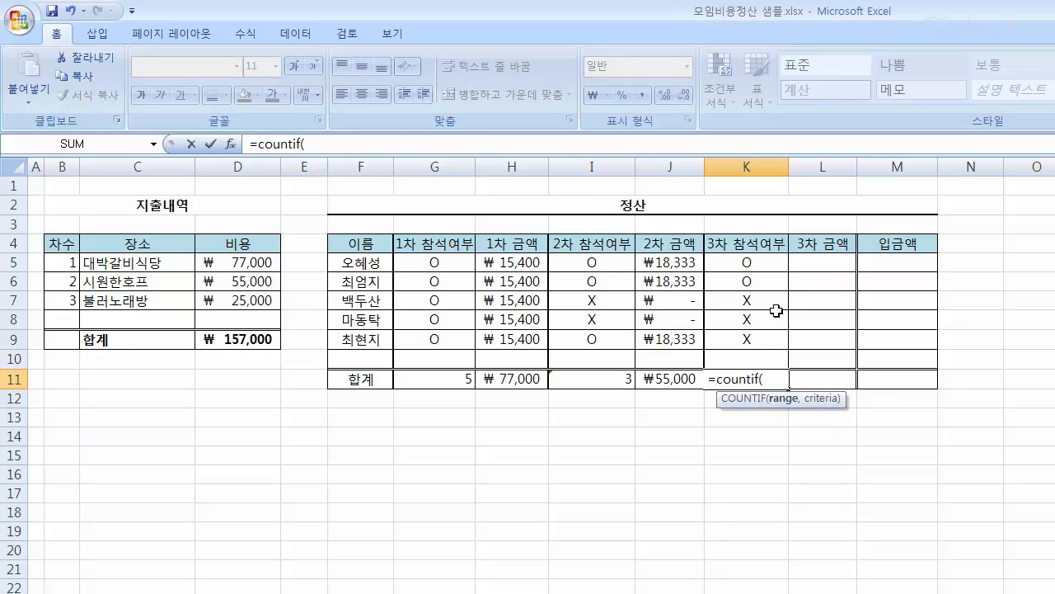
{"action": "left_click_drag", "start_coordinate": [775, 264], "coordinate": [775, 358]}
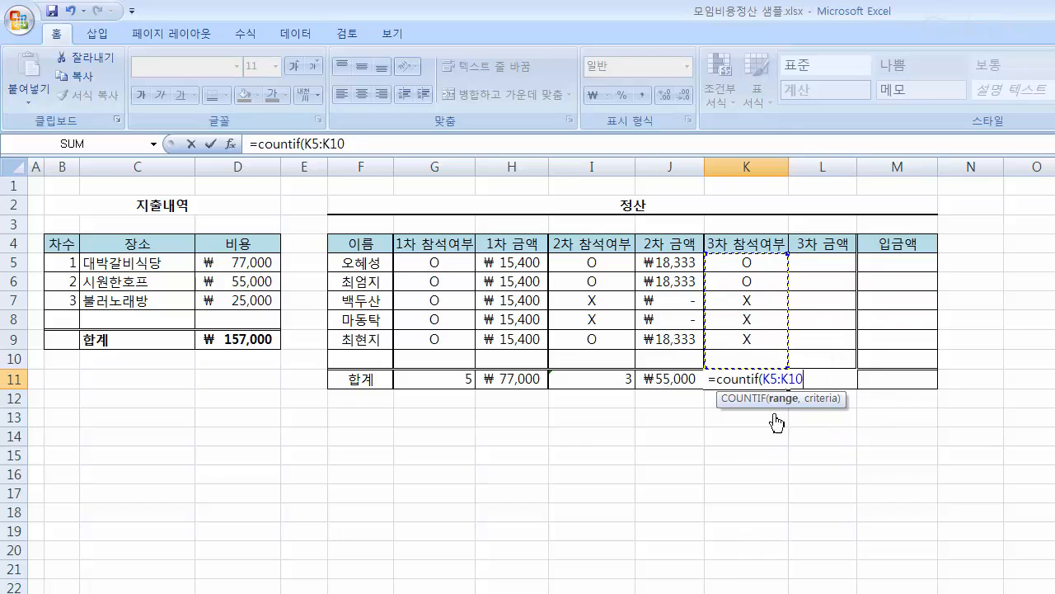
{"action": "type", "text": ","}
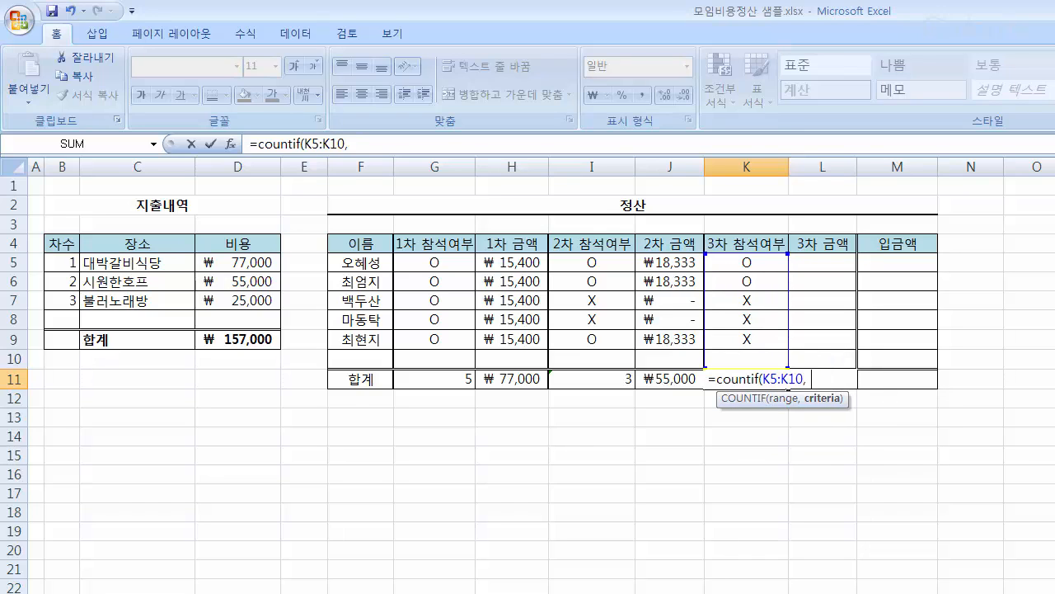
{"action": "type", "text": " \"O\")"}
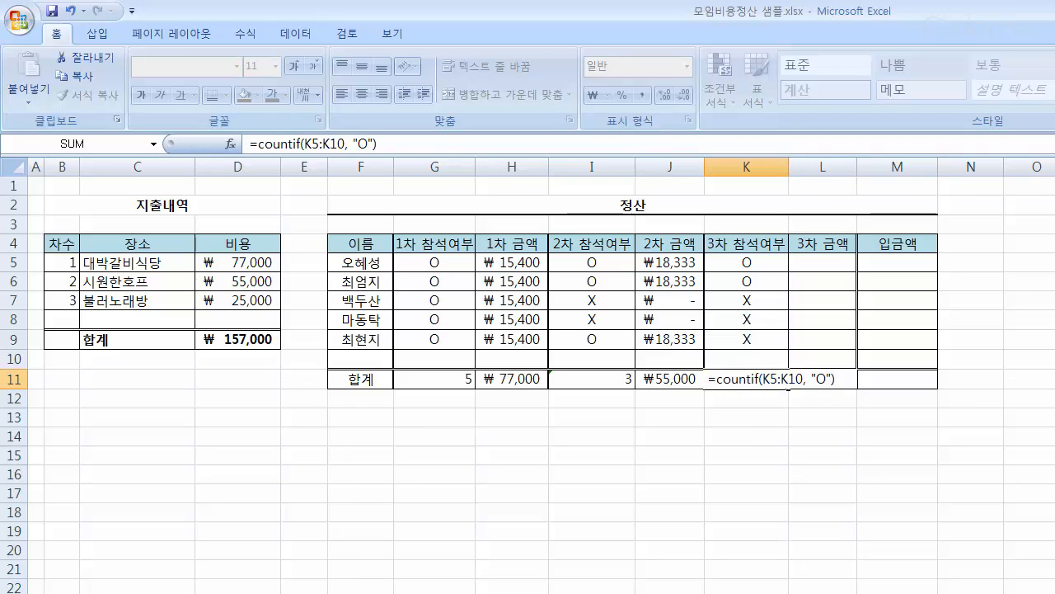
{"action": "key", "text": "Return"}
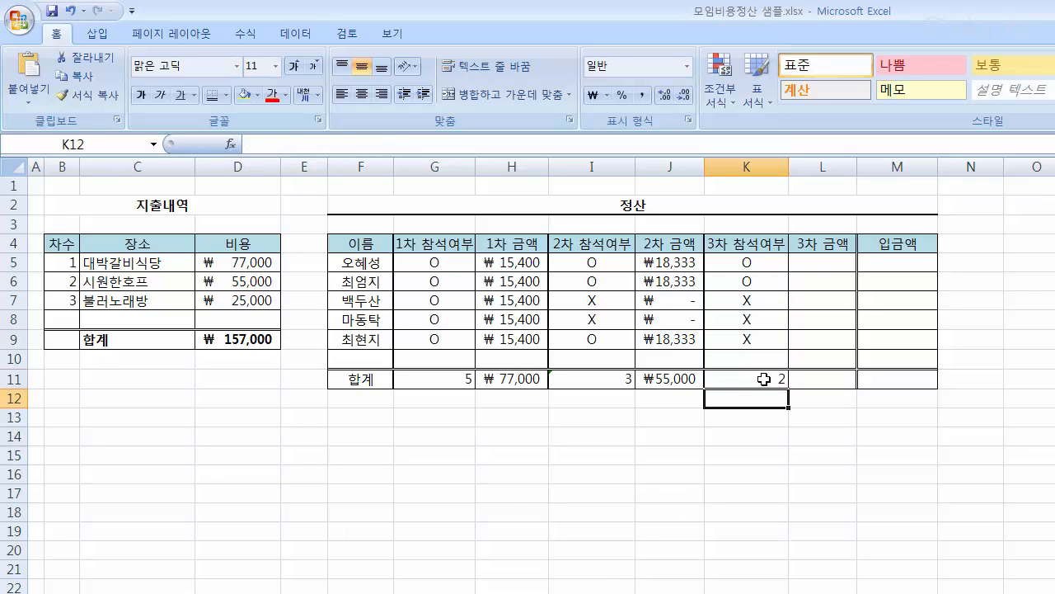
{"action": "left_click", "coordinate": [804, 412]}
- Start an IF formula in L5 with the logical test K5="O"
{"action": "left_click", "coordinate": [817, 261]}
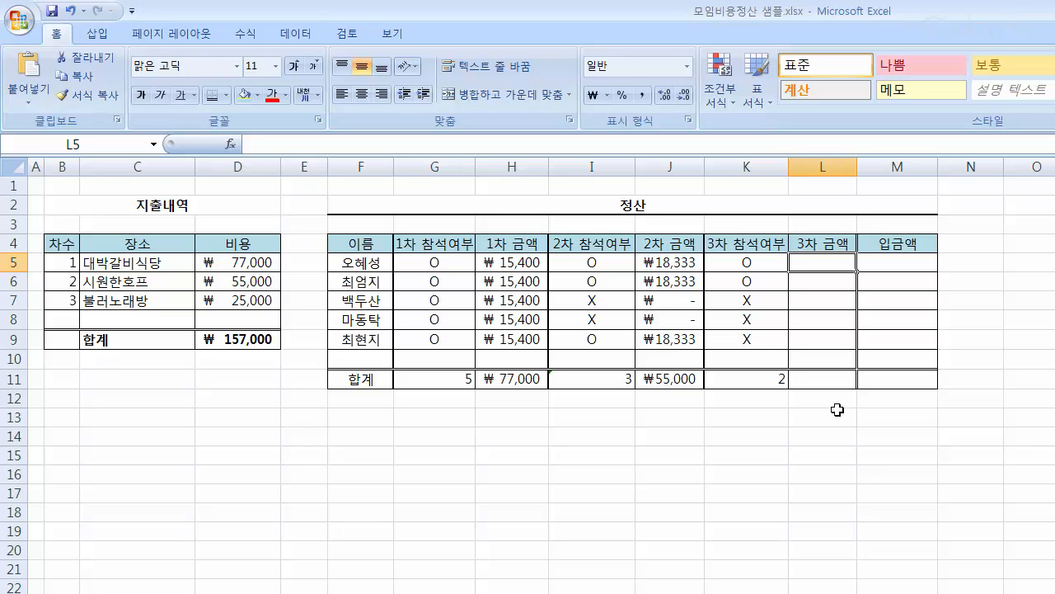
{"action": "type", "text": "="}
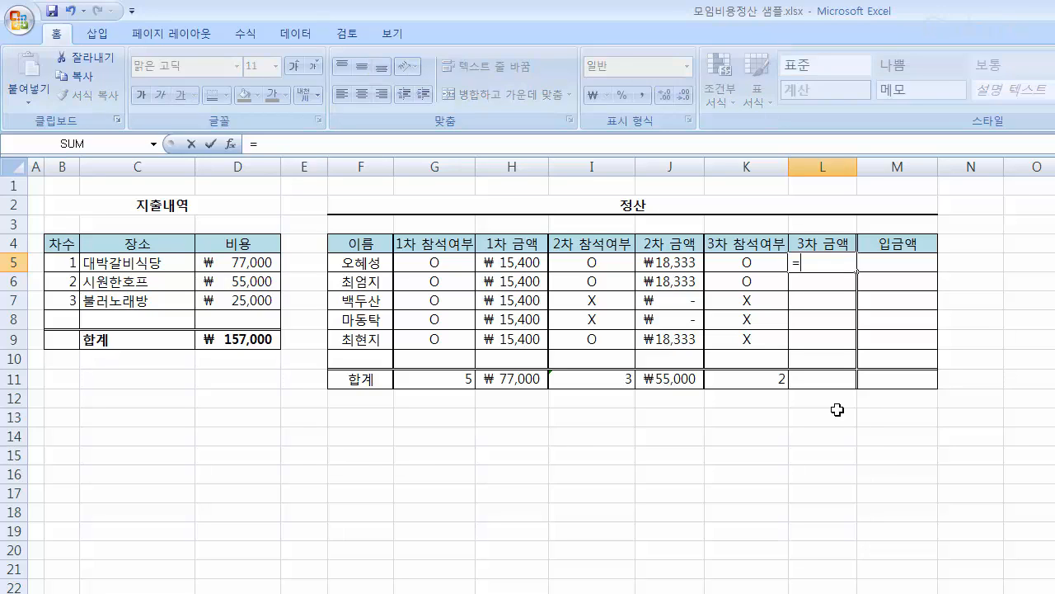
{"action": "type", "text": "if("}
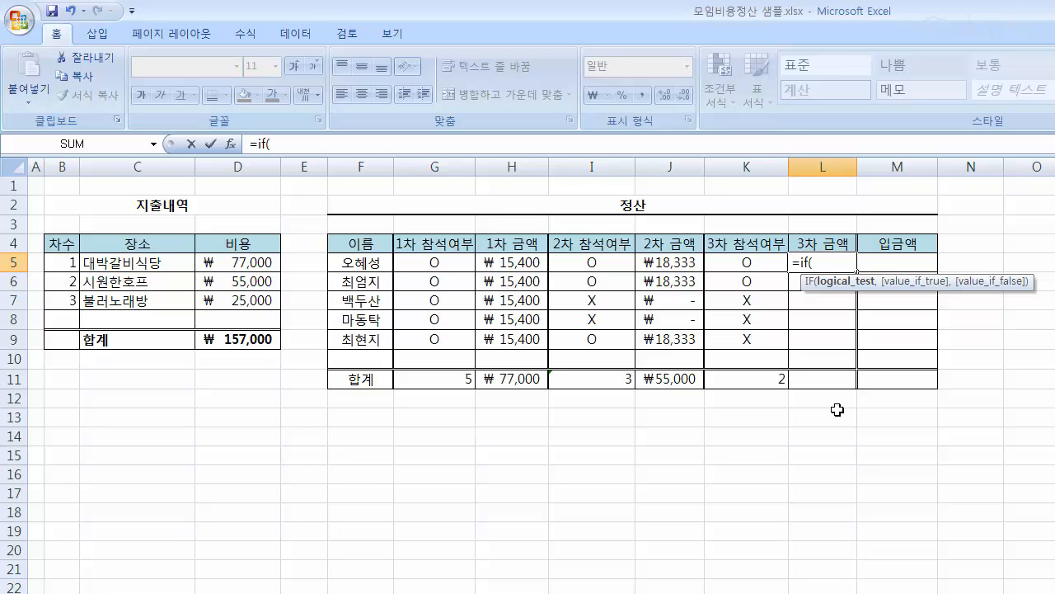
{"action": "left_click", "coordinate": [746, 262]}
{"action": "type", "text": "=\"O\""}
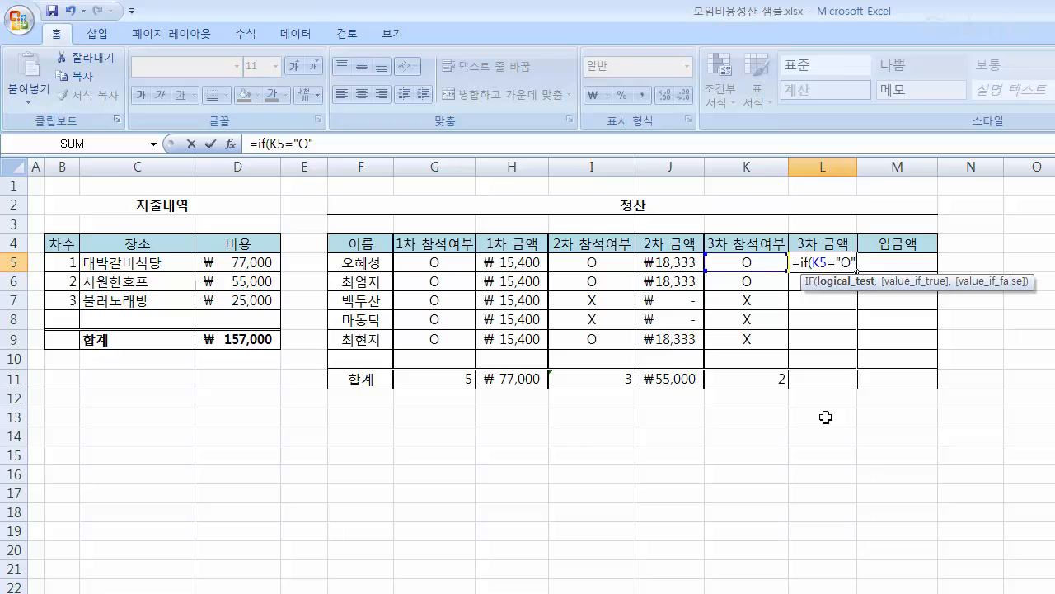
{"action": "type", "text": ","}
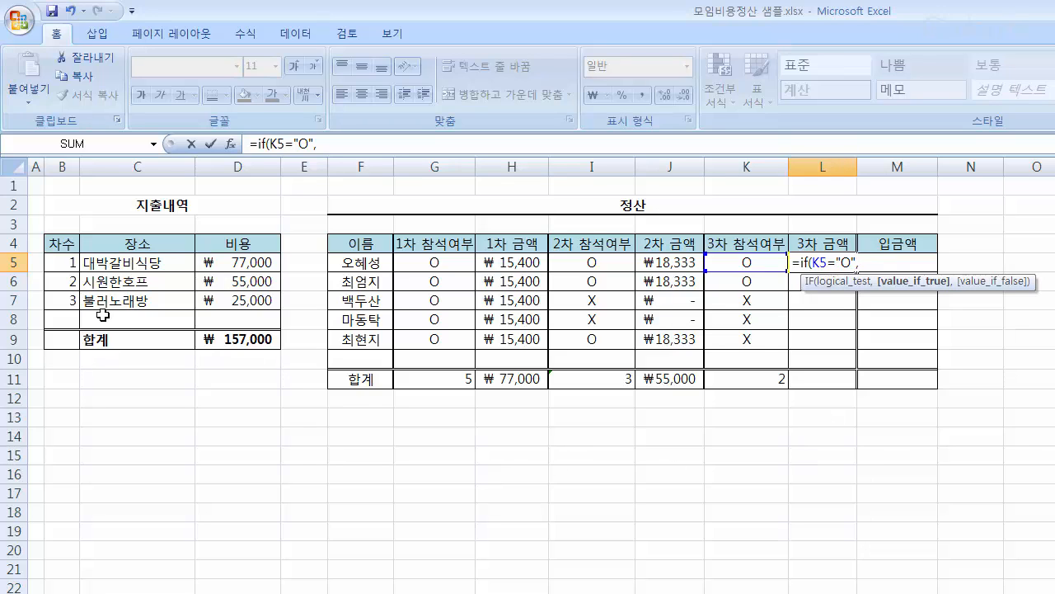
- Give the IF formula the true value $D$7/$K$11, with both references absolute
{"action": "left_click", "coordinate": [245, 302]}
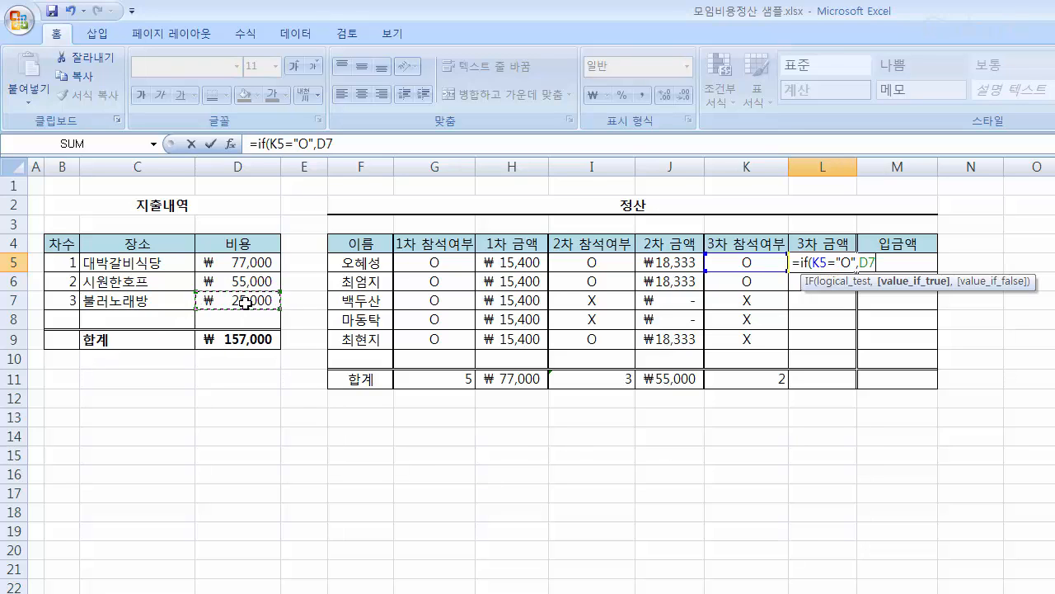
{"action": "left_click", "coordinate": [861, 262]}
{"action": "type", "text": "$"}
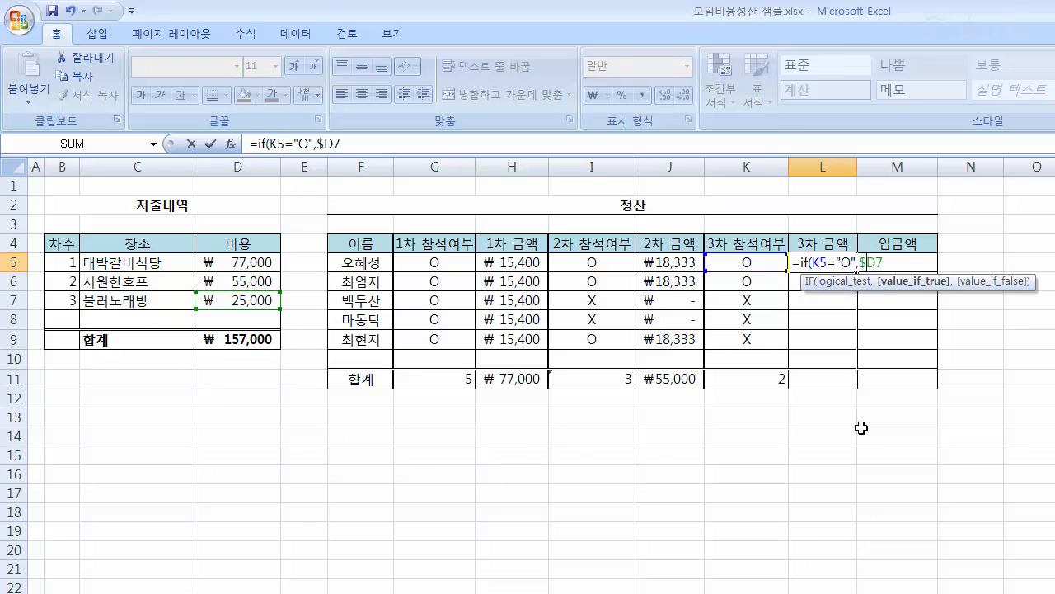
{"action": "key", "text": "Right"}
{"action": "type", "text": "$7/"}
{"action": "left_click", "coordinate": [768, 381]}
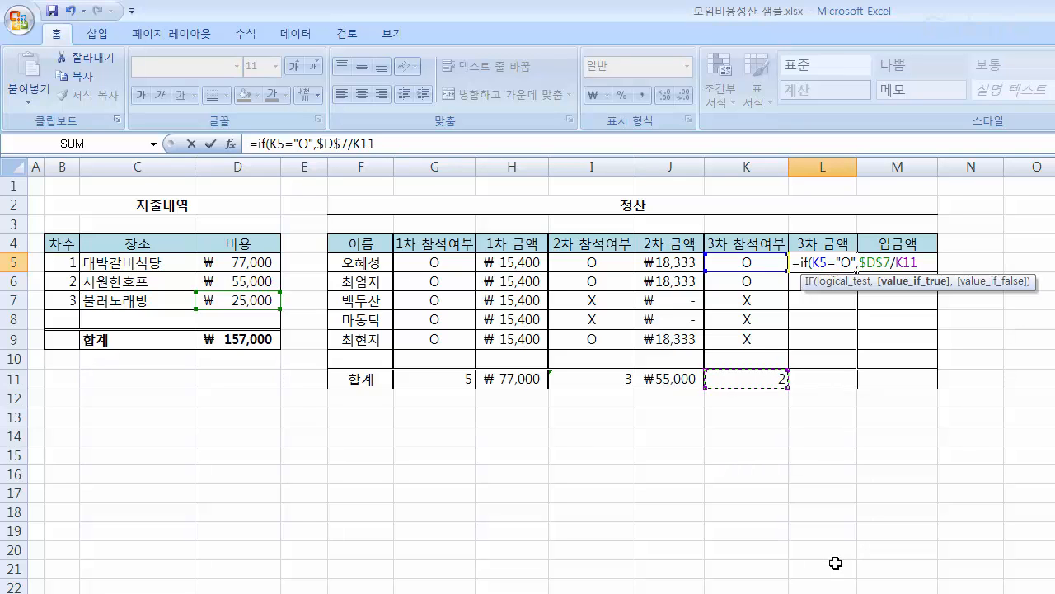
{"action": "left_click", "coordinate": [898, 265]}
{"action": "type", "text": "$"}
{"action": "key", "text": "Right"}
{"action": "type", "text": "$"}
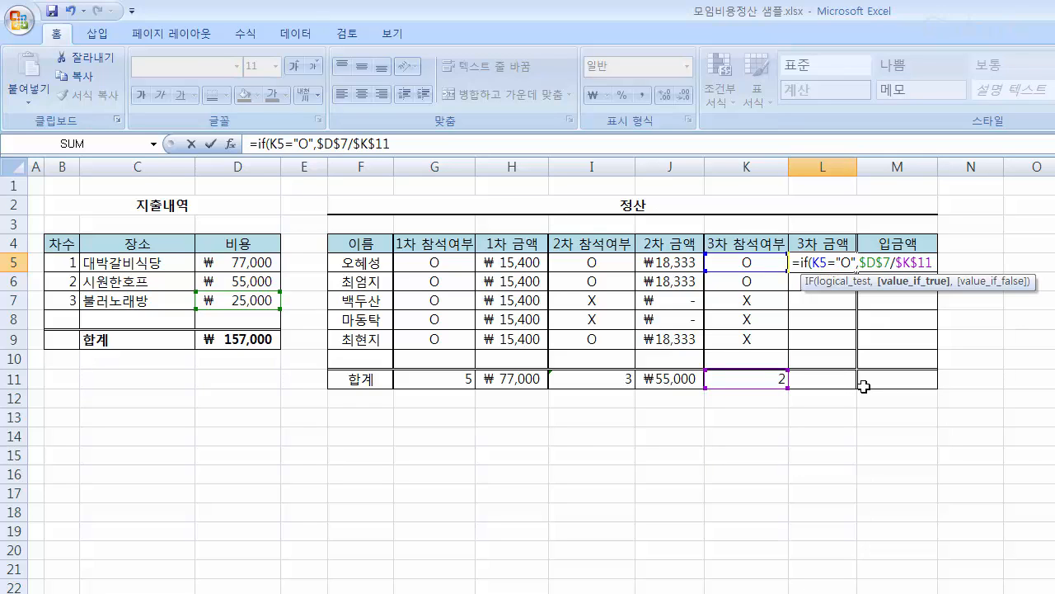
- Complete the IF formula in L5 with 0 as the value if false
{"action": "key", "text": "Right"}
{"action": "type", "text": "m"}
{"action": "key", "text": "BackSpace"}
{"action": "type", "text": ","}
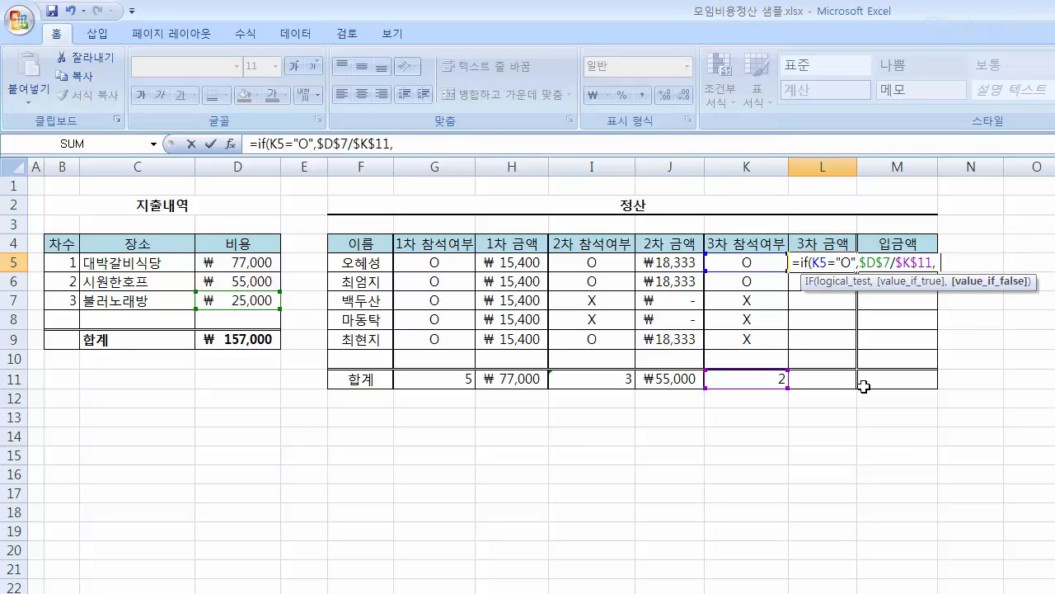
{"action": "type", "text": " 0)"}
{"action": "key", "text": "Return"}
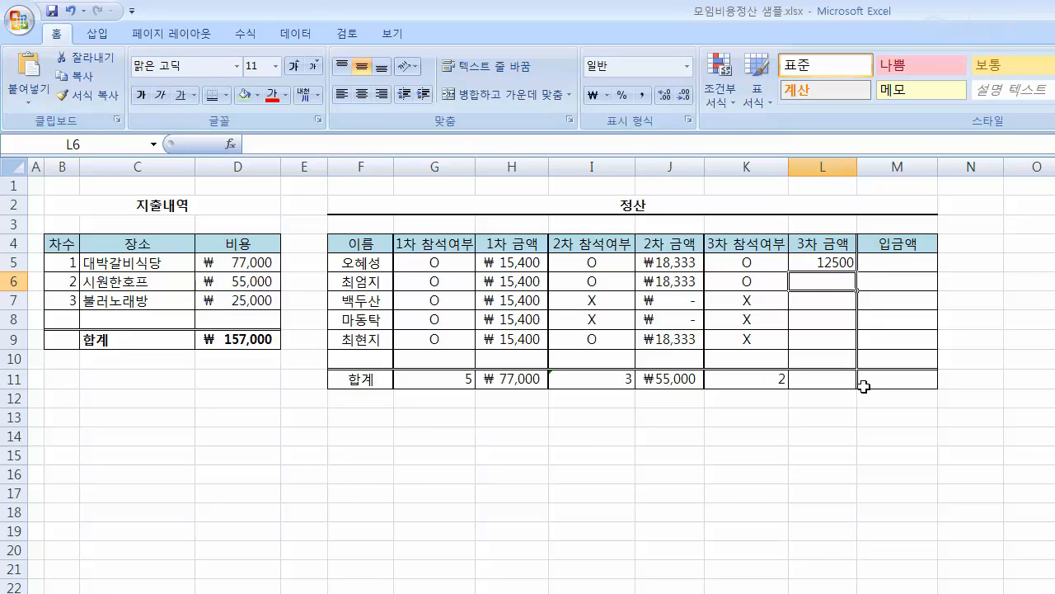
- Fill the L5 formula down to L9 and apply the won (₩) accounting format to L5:L9
{"action": "left_click", "coordinate": [827, 260]}
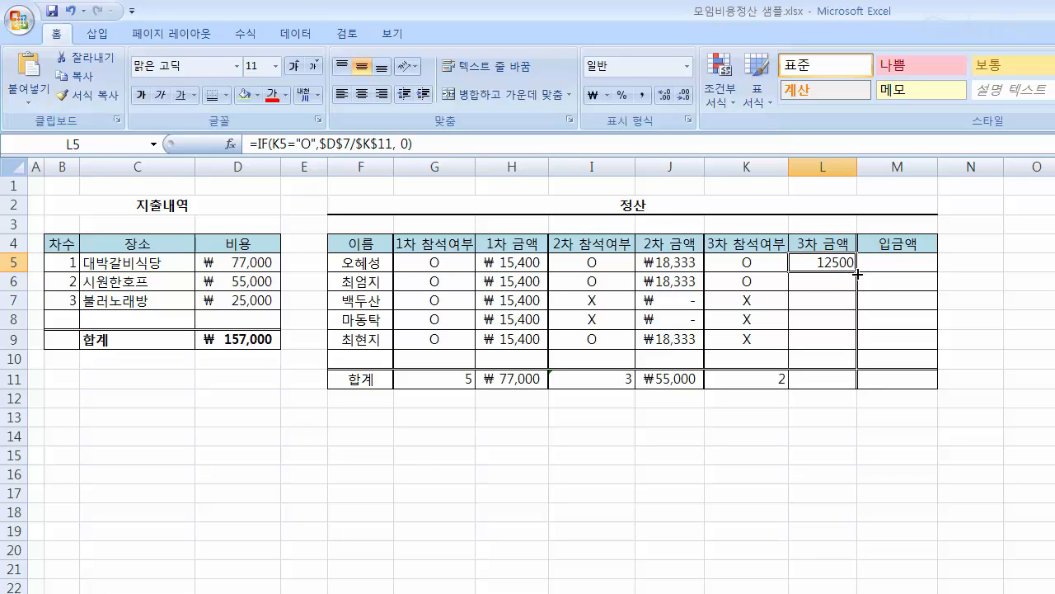
{"action": "left_click_drag", "start_coordinate": [858, 275], "coordinate": [858, 352]}
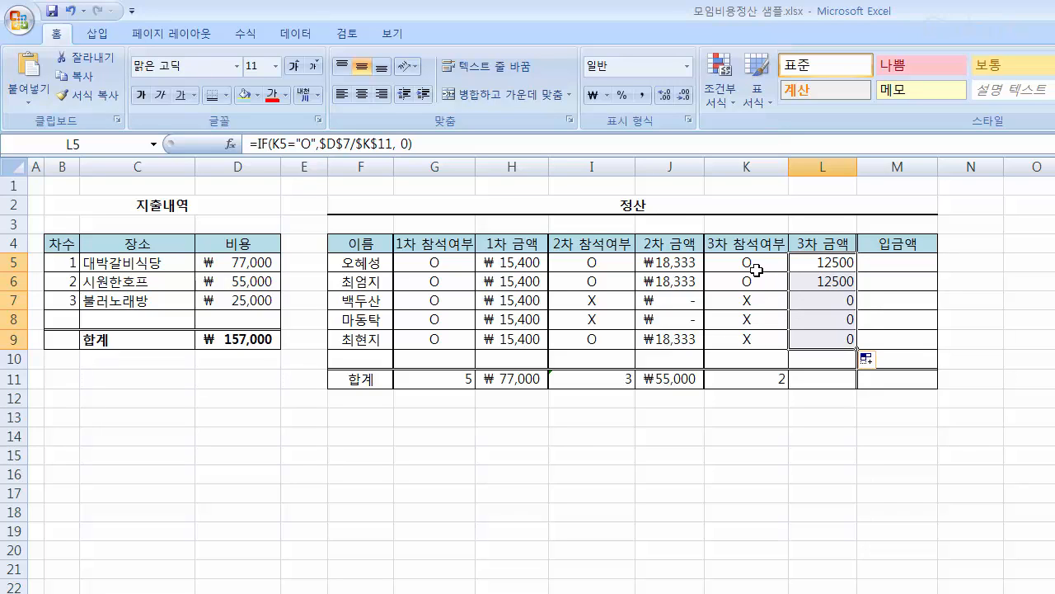
{"action": "left_click", "coordinate": [837, 264]}
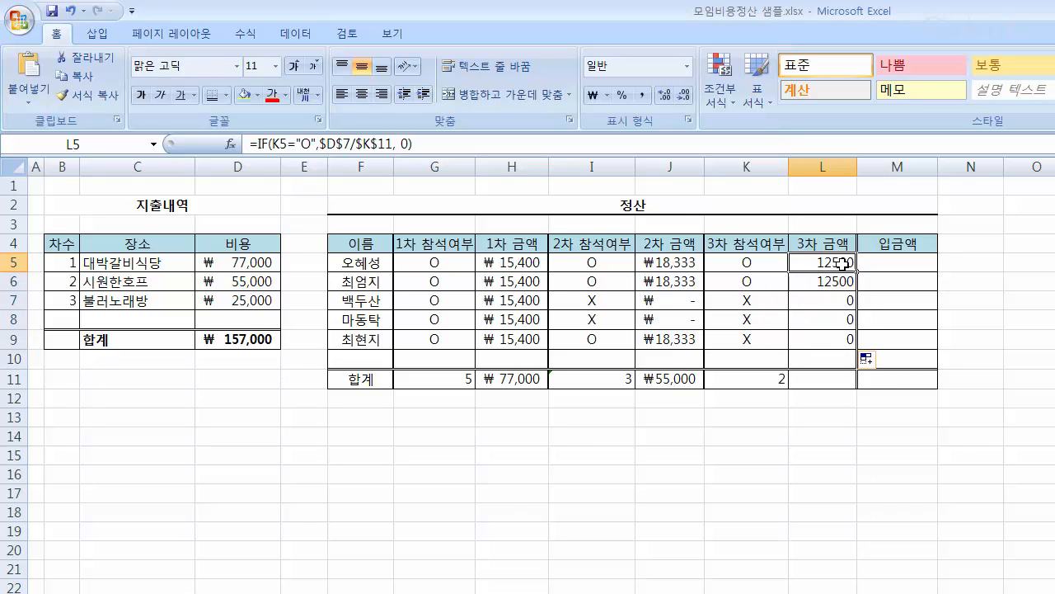
{"action": "left_click", "coordinate": [836, 281]}
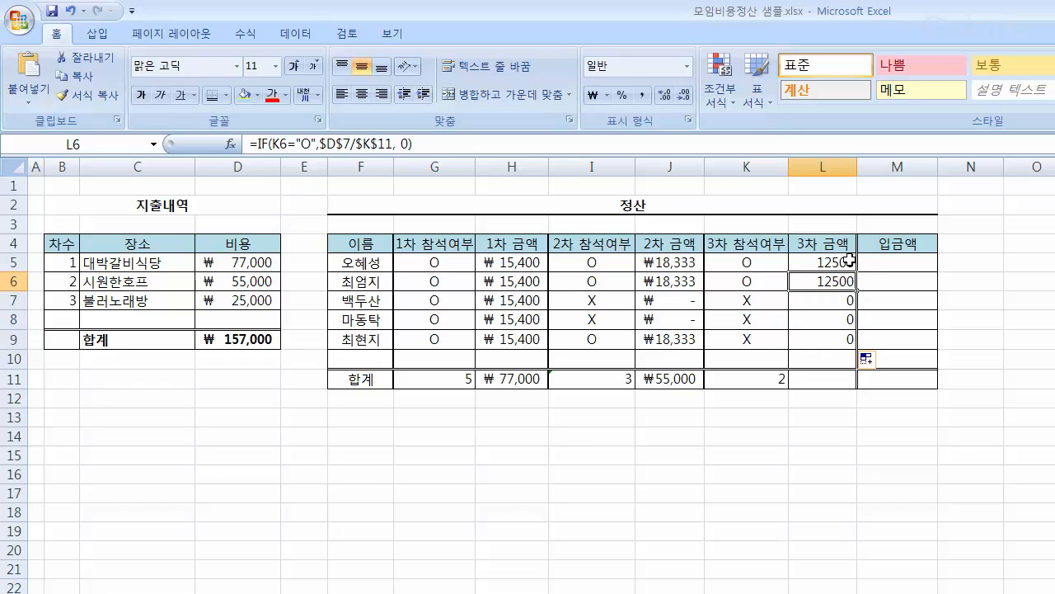
{"action": "left_click_drag", "start_coordinate": [844, 260], "coordinate": [846, 341]}
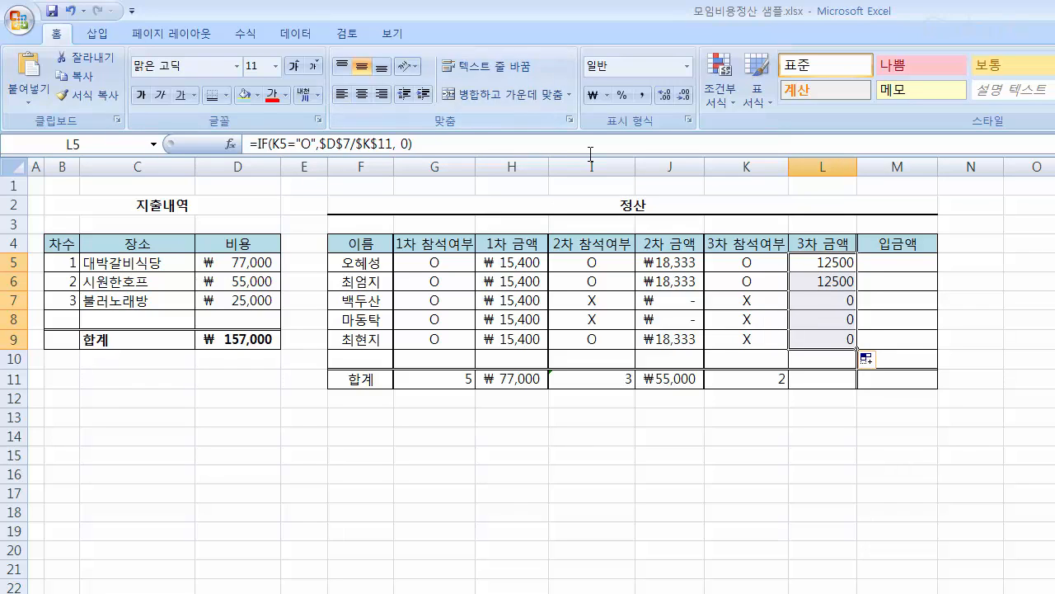
{"action": "left_click", "coordinate": [593, 95]}
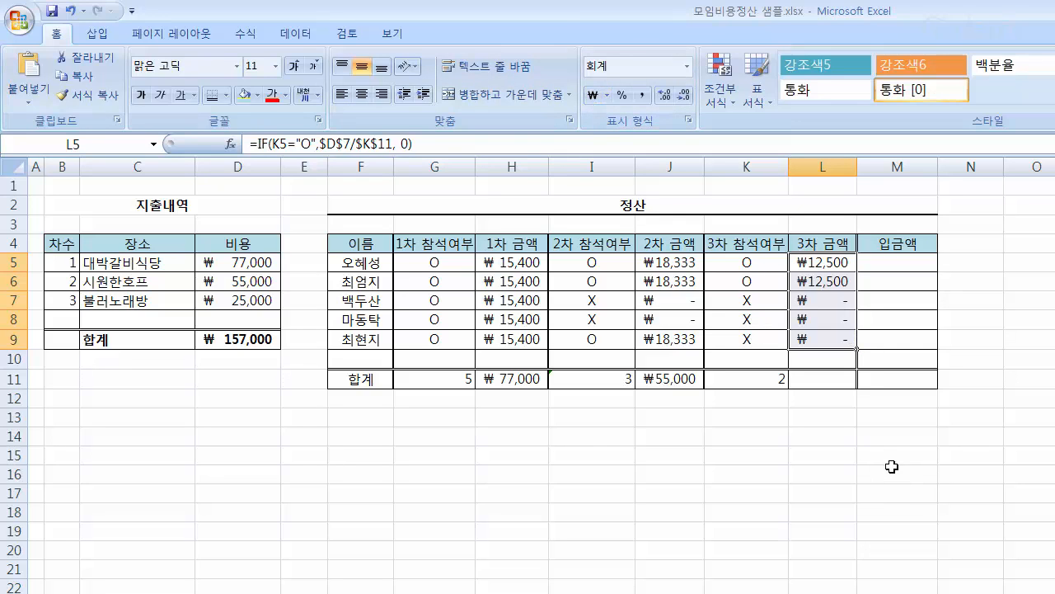
- Total the third-round amounts in L11 with the formula =SUM(L5:L10)
{"action": "left_click", "coordinate": [830, 381]}
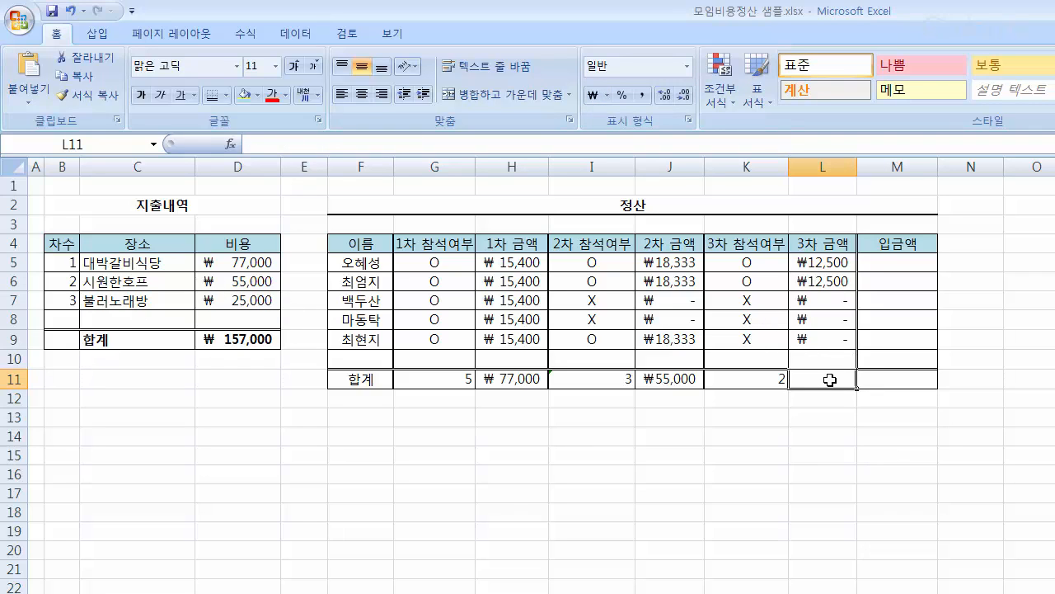
{"action": "type", "text": "=sum("}
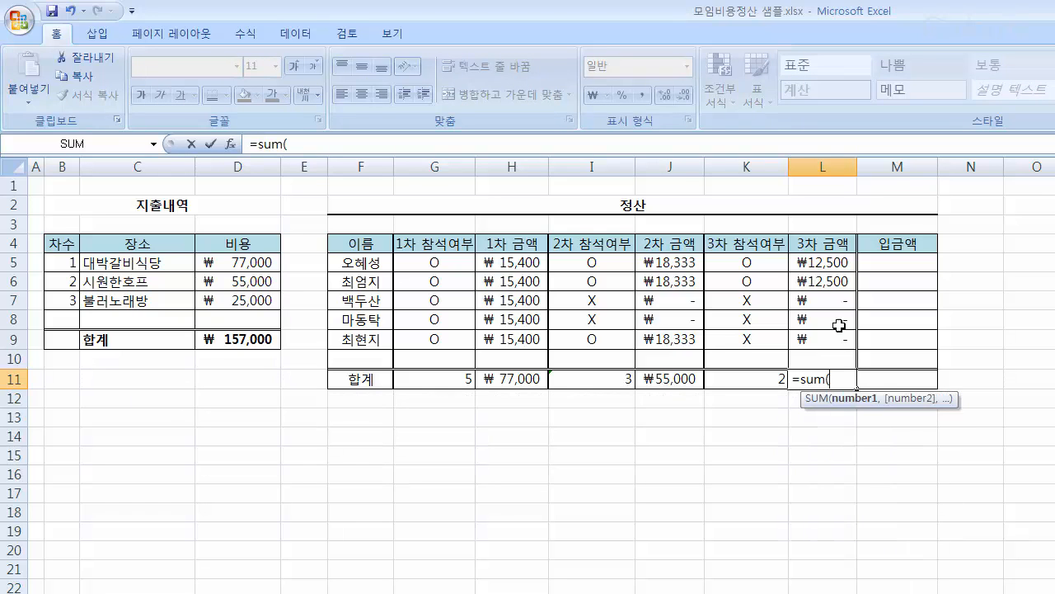
{"action": "left_click_drag", "start_coordinate": [840, 263], "coordinate": [847, 352]}
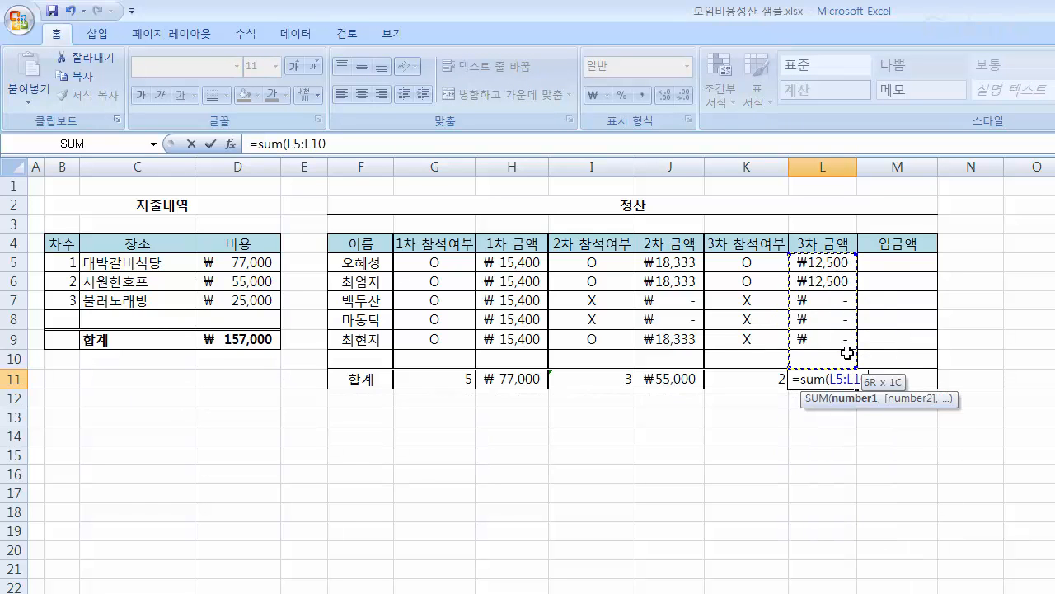
{"action": "type", "text": ")"}
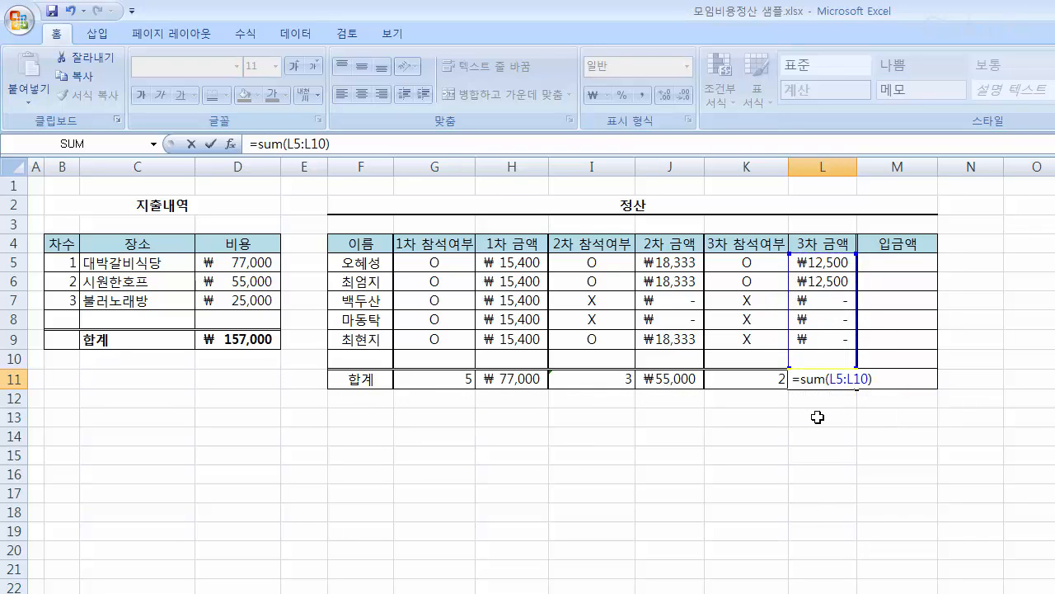
{"action": "key", "text": "Return"}
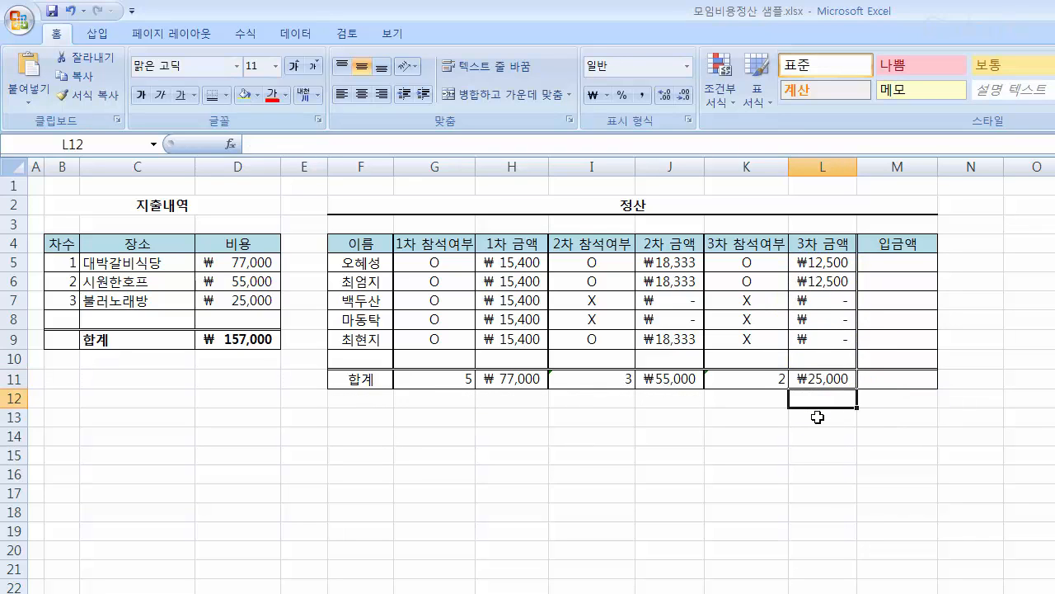
- Enter the formula =H5+J5+L5 in M5 to add up the first attendee's three round amounts under 입금액
{"action": "left_click", "coordinate": [892, 414]}
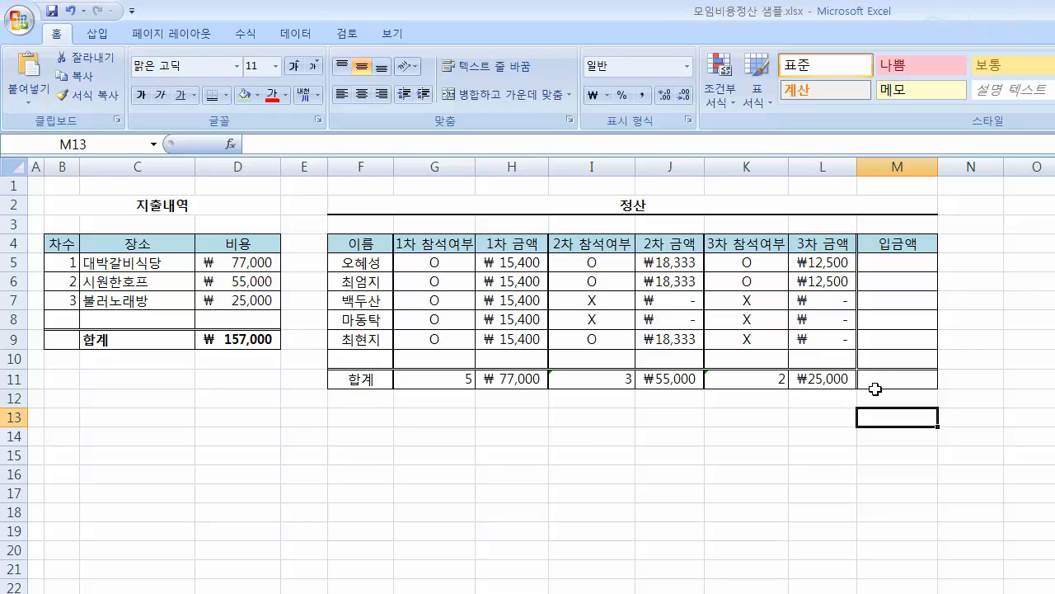
{"action": "left_click", "coordinate": [890, 257]}
{"action": "type", "text": "="}
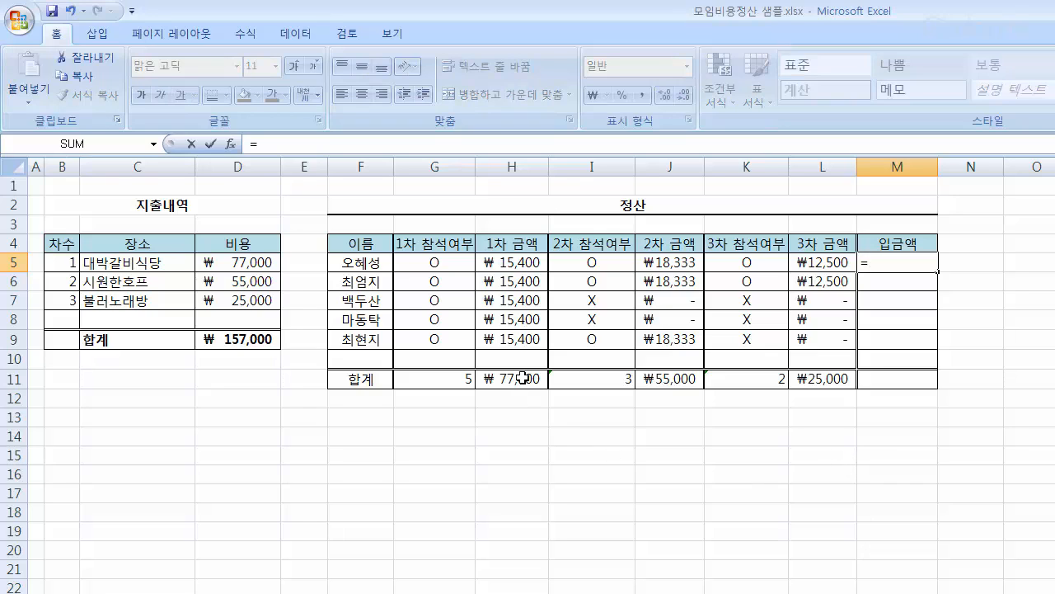
{"action": "left_click", "coordinate": [515, 263]}
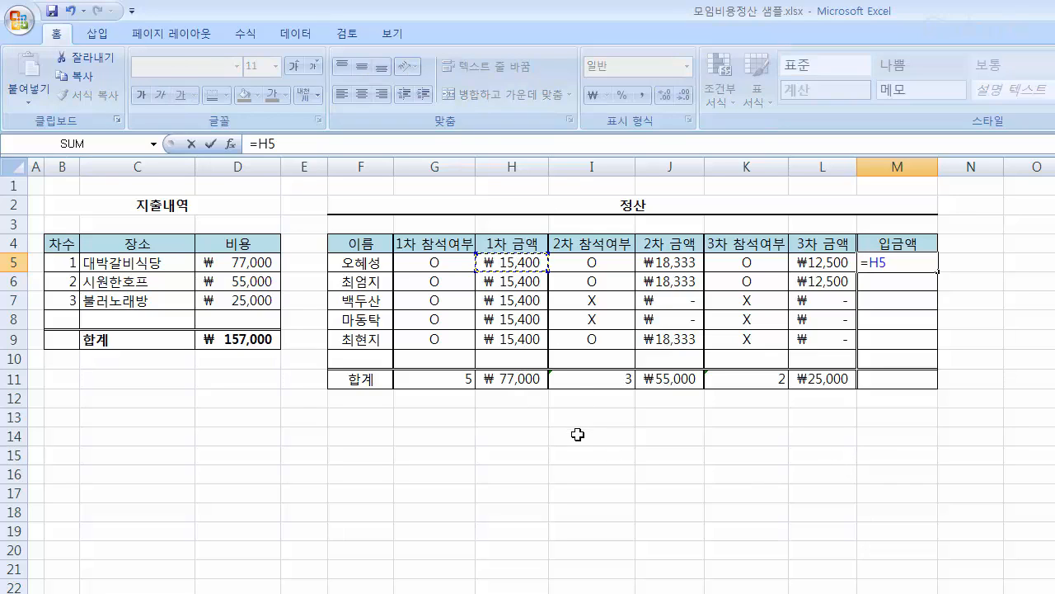
{"action": "type", "text": "+"}
{"action": "left_click", "coordinate": [681, 265]}
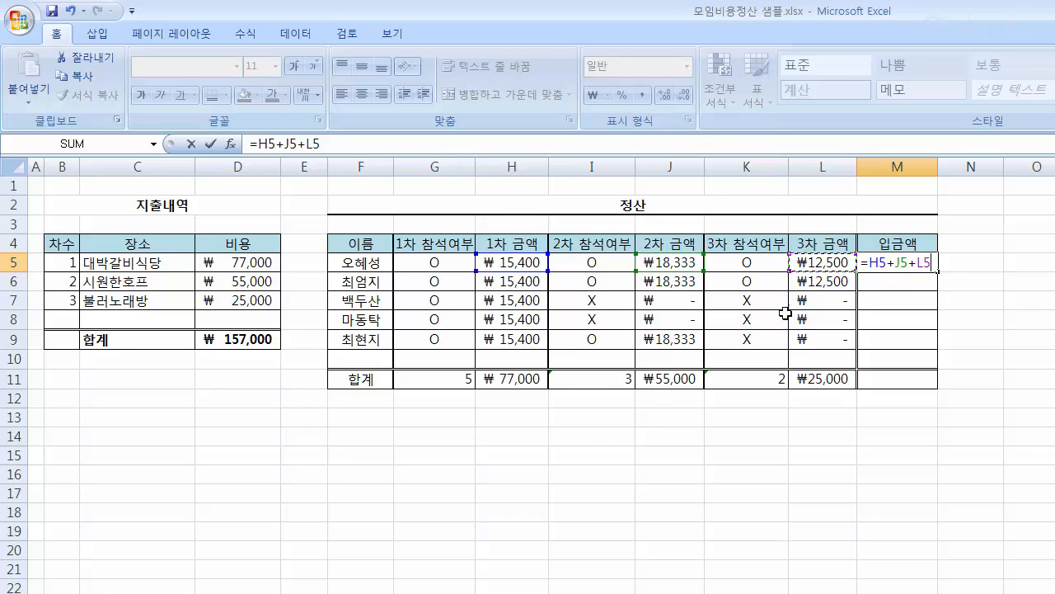
{"action": "left_click", "coordinate": [816, 263]}
{"action": "key", "text": "Return"}
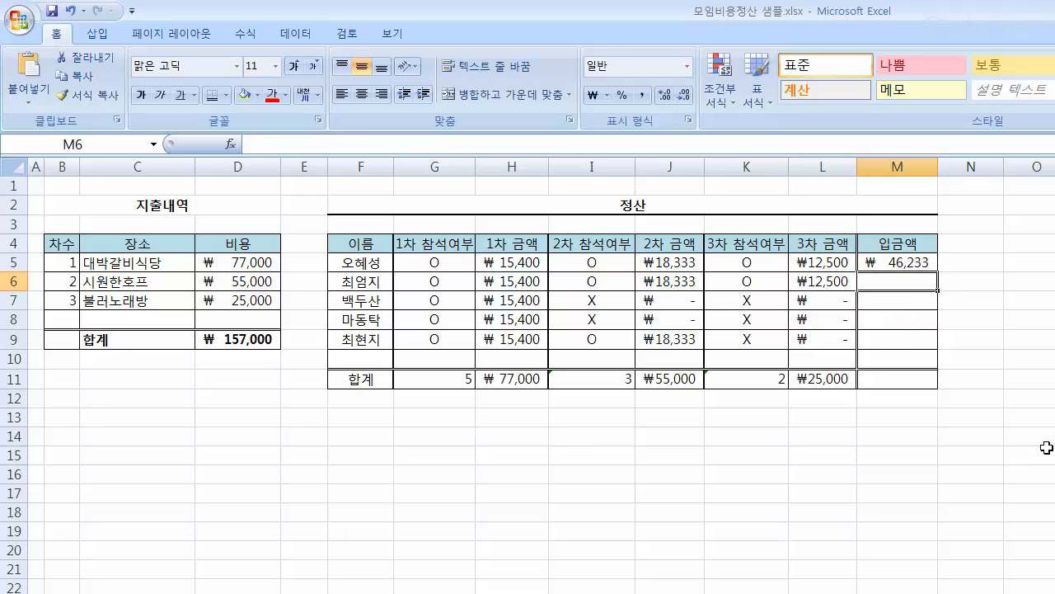
- Fill the M5 deposit formula down to M9 for the remaining attendees
{"action": "left_click", "coordinate": [920, 262]}
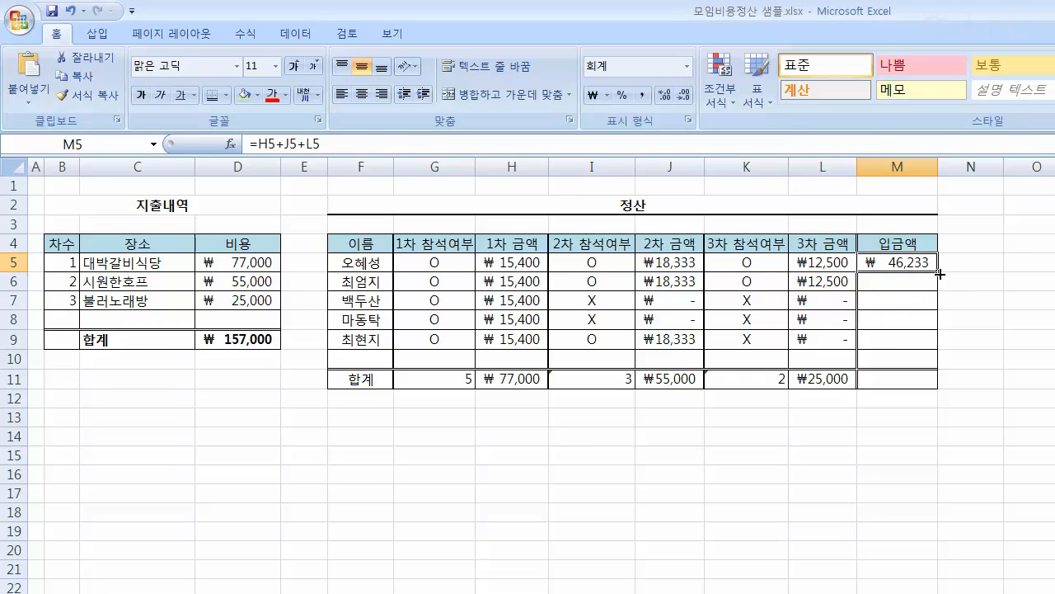
{"action": "left_click_drag", "start_coordinate": [940, 281], "coordinate": [940, 357]}
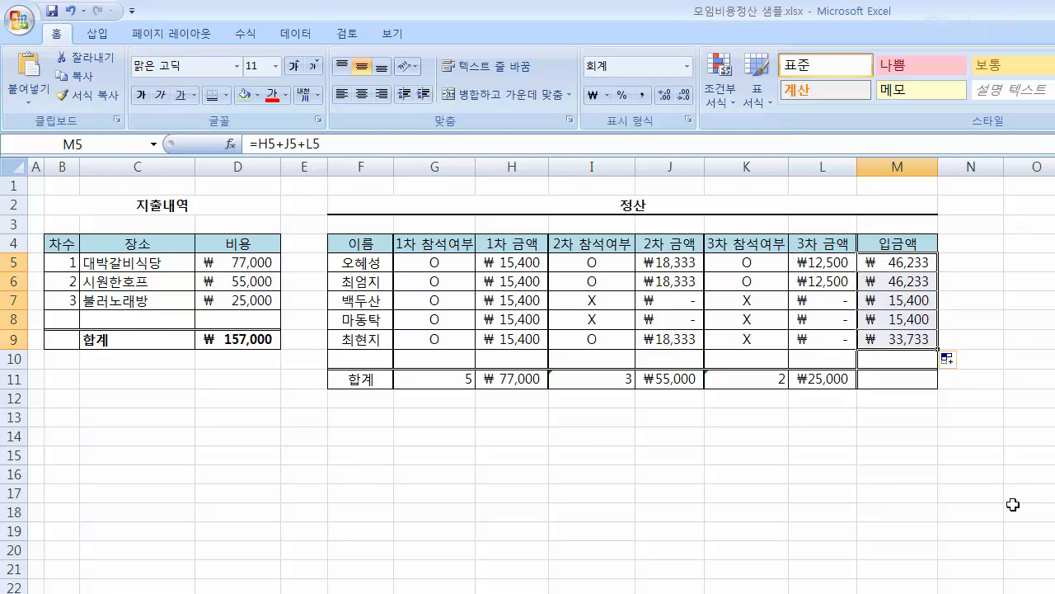
{"action": "left_click", "coordinate": [1011, 455]}
- Inspect the cell references in the M5 and M6 deposit formulas without changing them
{"action": "left_click", "coordinate": [903, 262]}
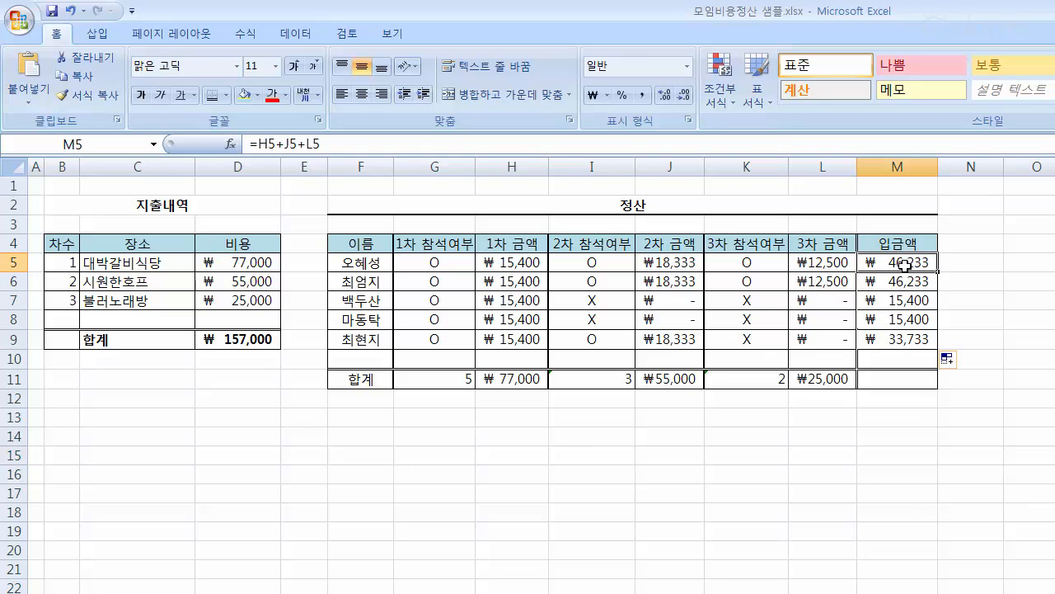
{"action": "left_click", "coordinate": [371, 150]}
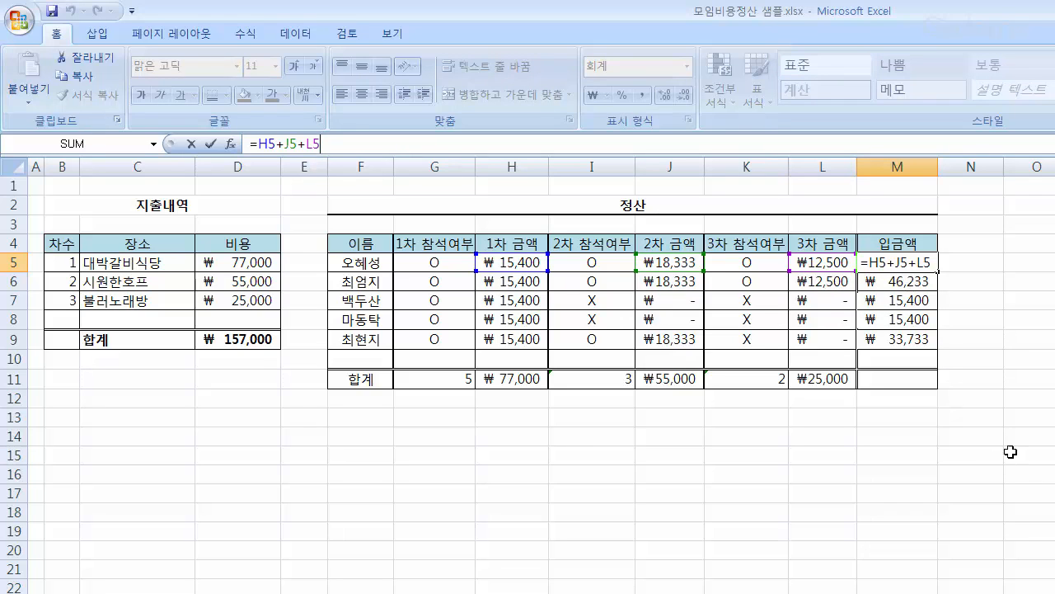
{"action": "key", "text": "Escape"}
{"action": "left_click", "coordinate": [914, 282]}
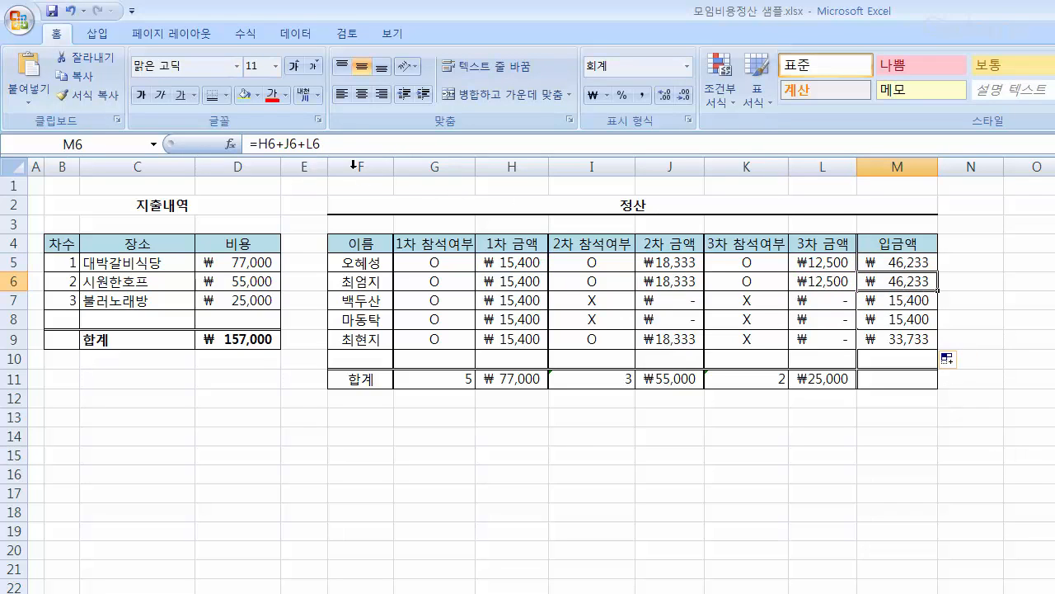
{"action": "key", "text": "F2"}
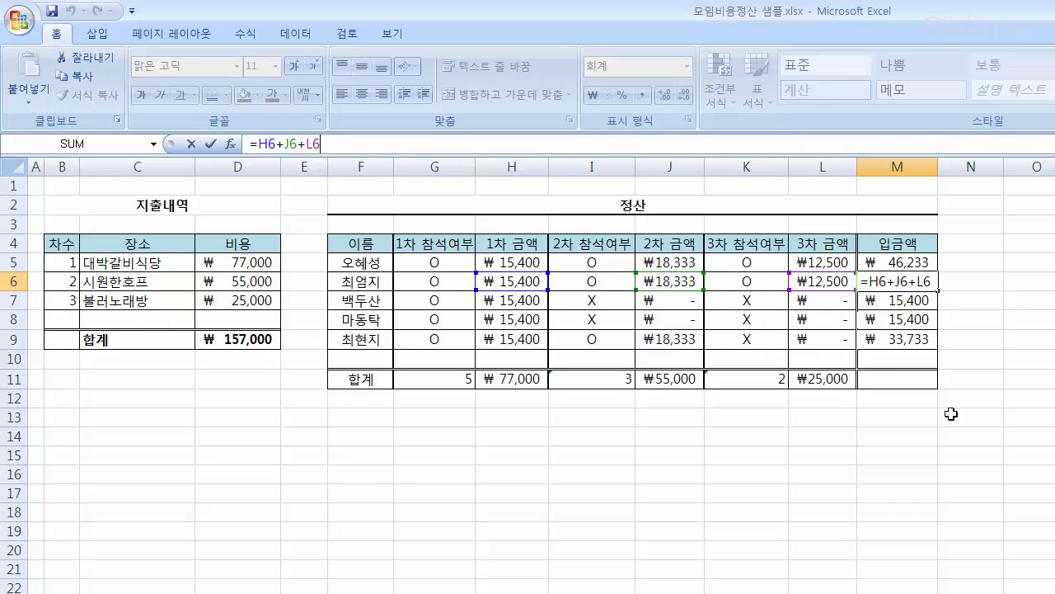
{"action": "left_click", "coordinate": [999, 379]}
- Total the 입금액 column in M11 with the formula =SUM(M5:M10)
{"action": "left_click", "coordinate": [909, 385]}
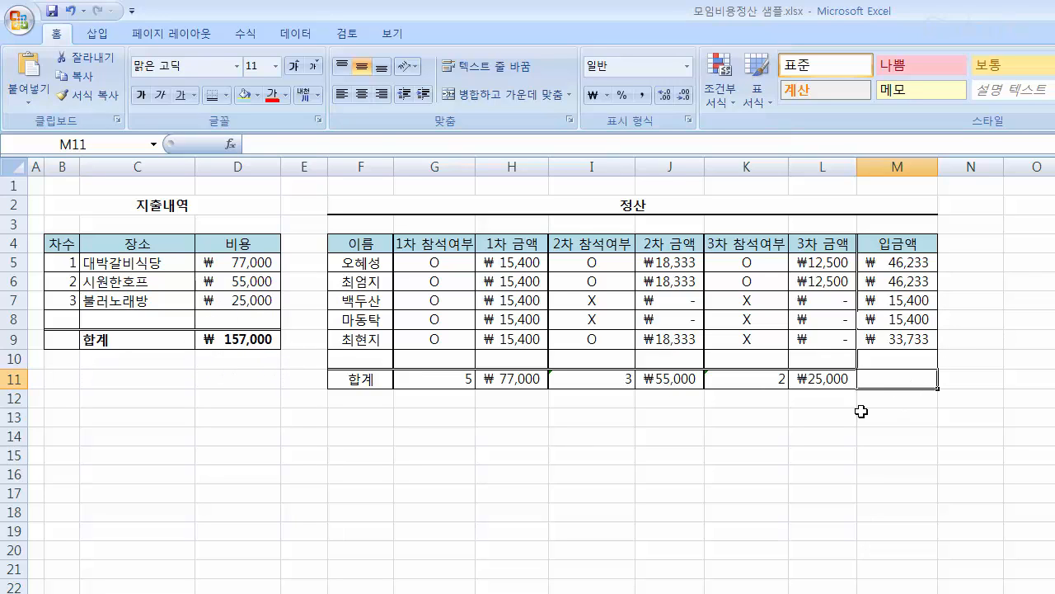
{"action": "type", "text": "=sum("}
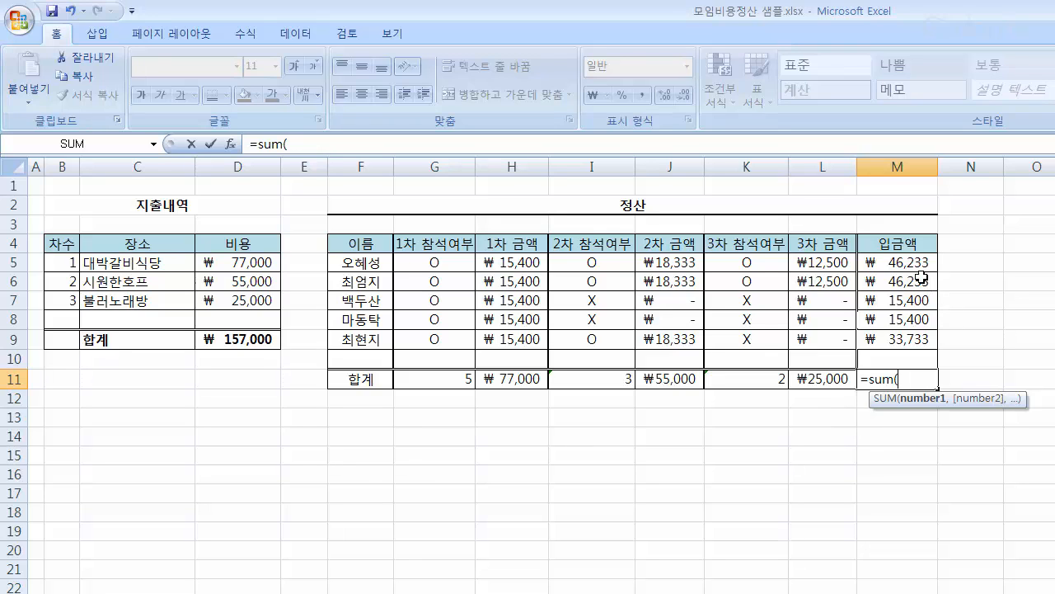
{"action": "left_click_drag", "start_coordinate": [918, 262], "coordinate": [914, 357]}
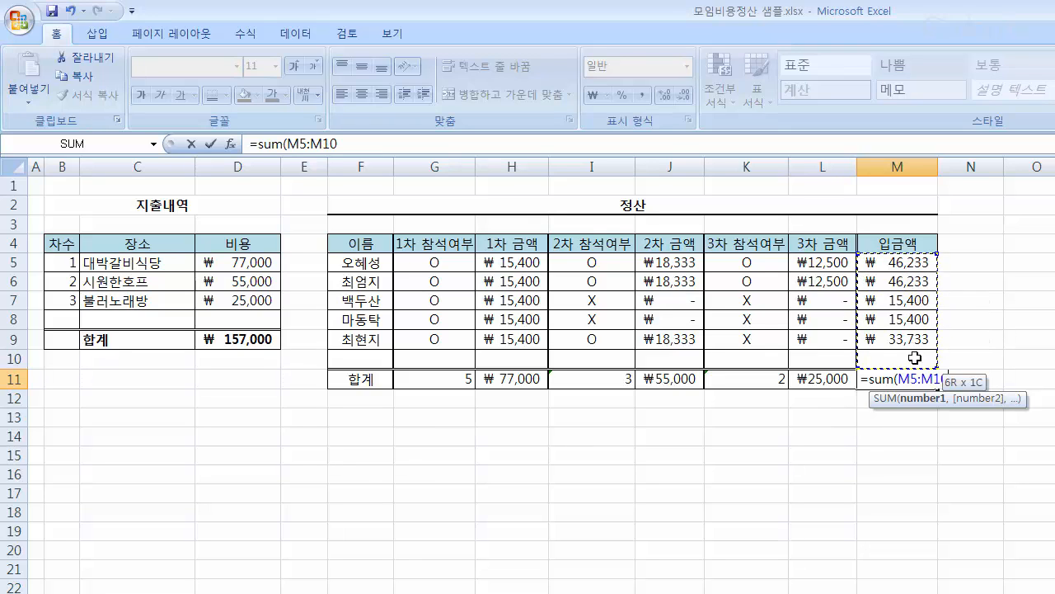
{"action": "type", "text": ")"}
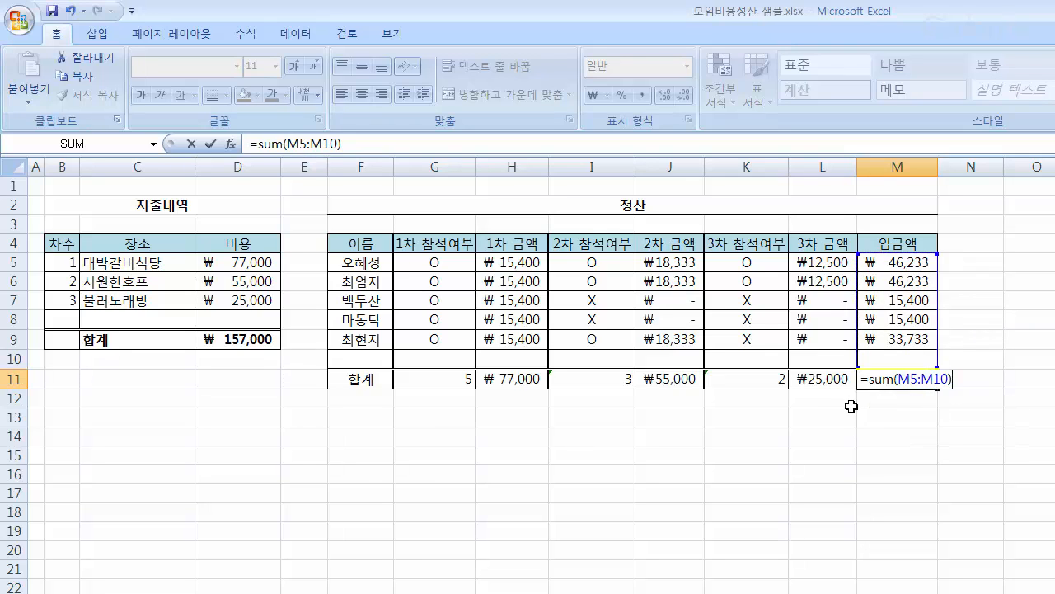
{"action": "key", "text": "Return"}
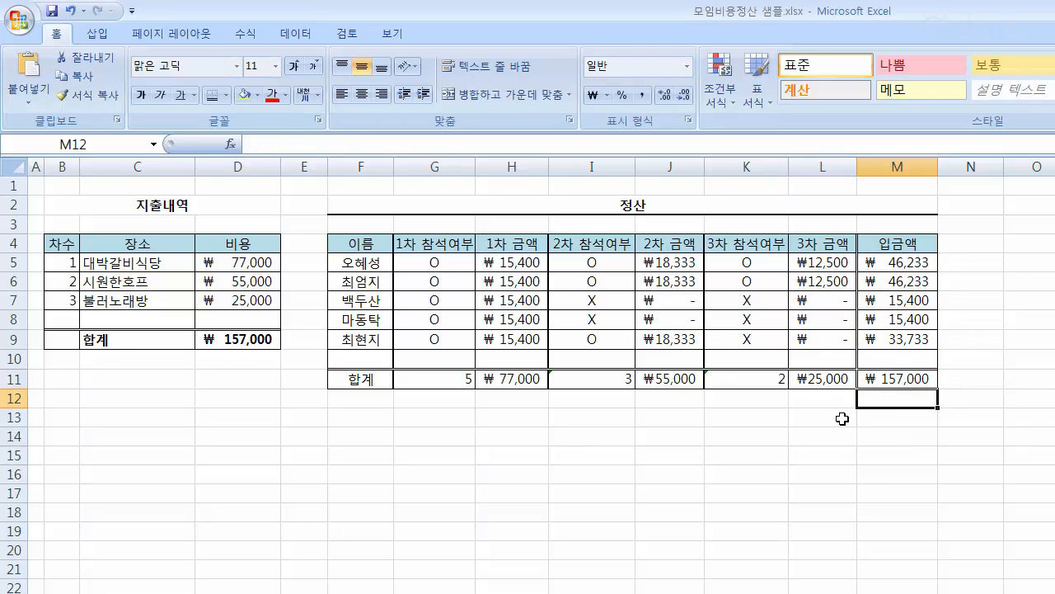
- Compare the expense total in D9 with the deposit total in M11
{"action": "left_click", "coordinate": [240, 342]}
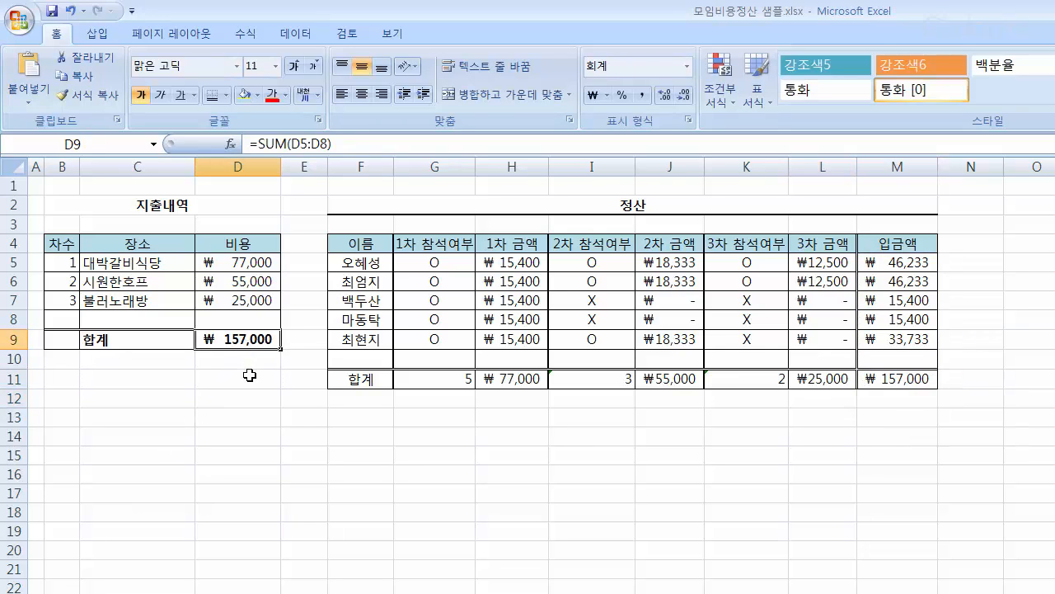
{"action": "left_click", "coordinate": [897, 384]}
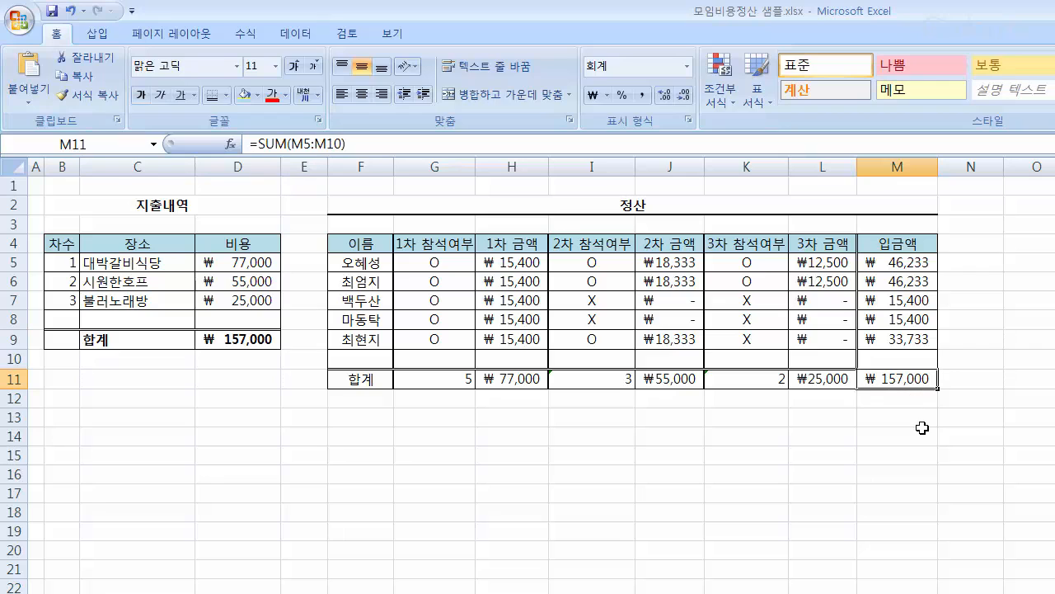
{"action": "left_click", "coordinate": [251, 342]}
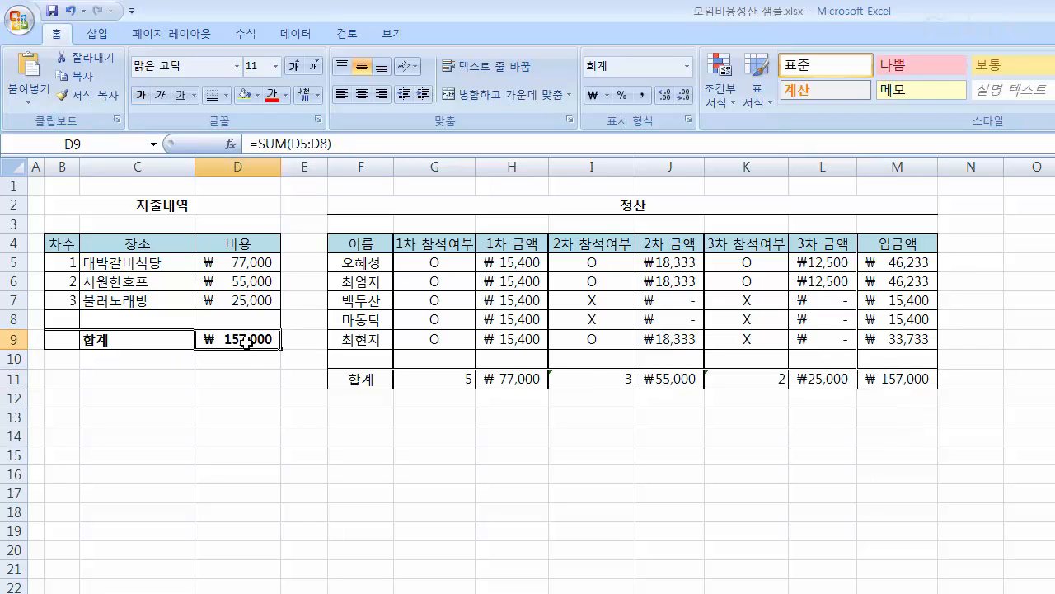
{"action": "left_click", "coordinate": [898, 437]}
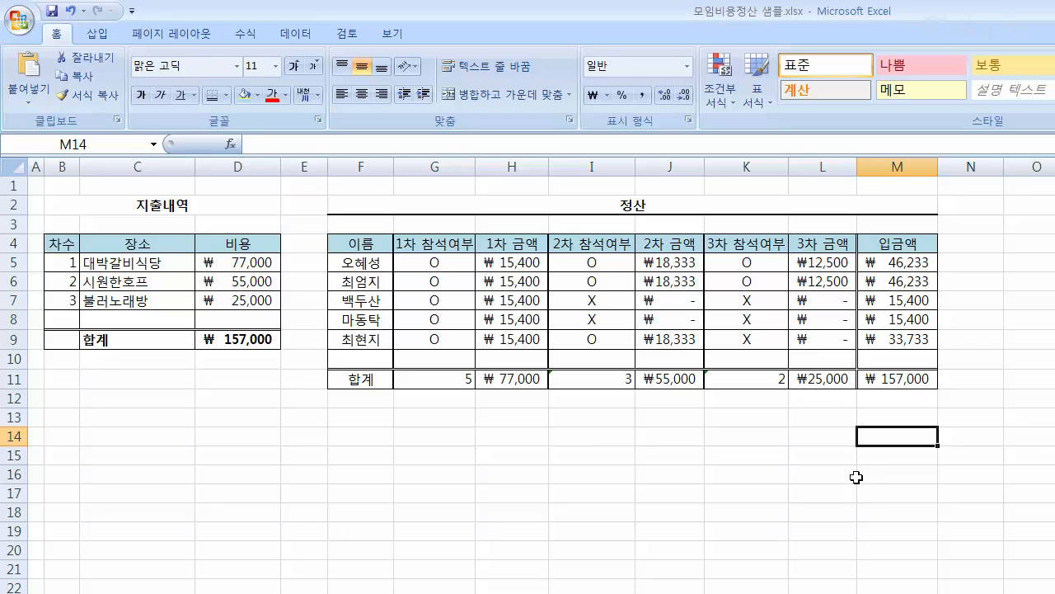
- Make the 입금액 column M4:M11 bold and fill it with a light orange theme colour
{"action": "left_click", "coordinate": [914, 242]}
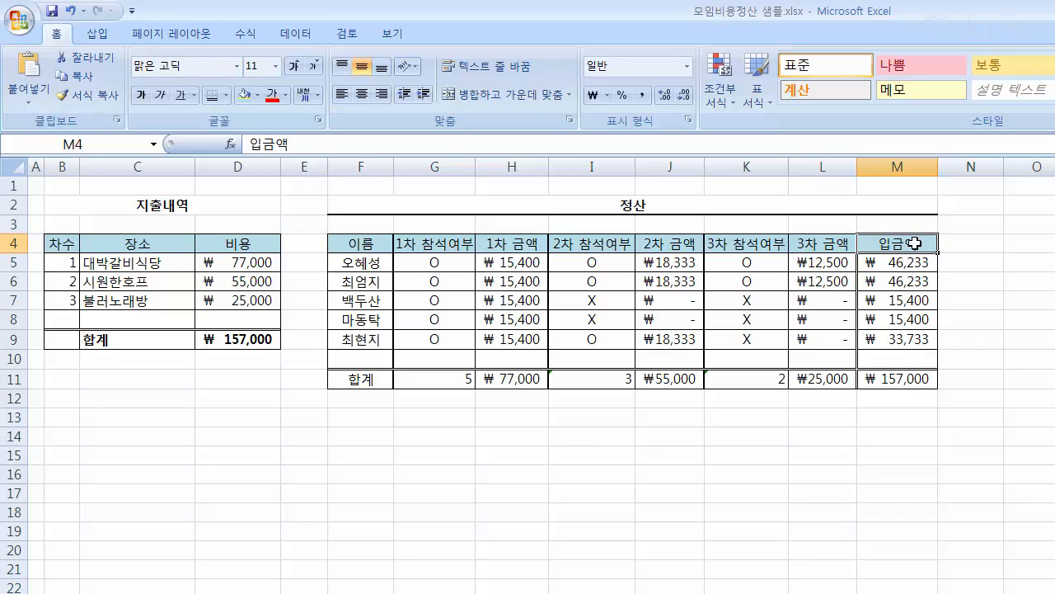
{"action": "left_click_drag", "start_coordinate": [914, 243], "coordinate": [907, 378]}
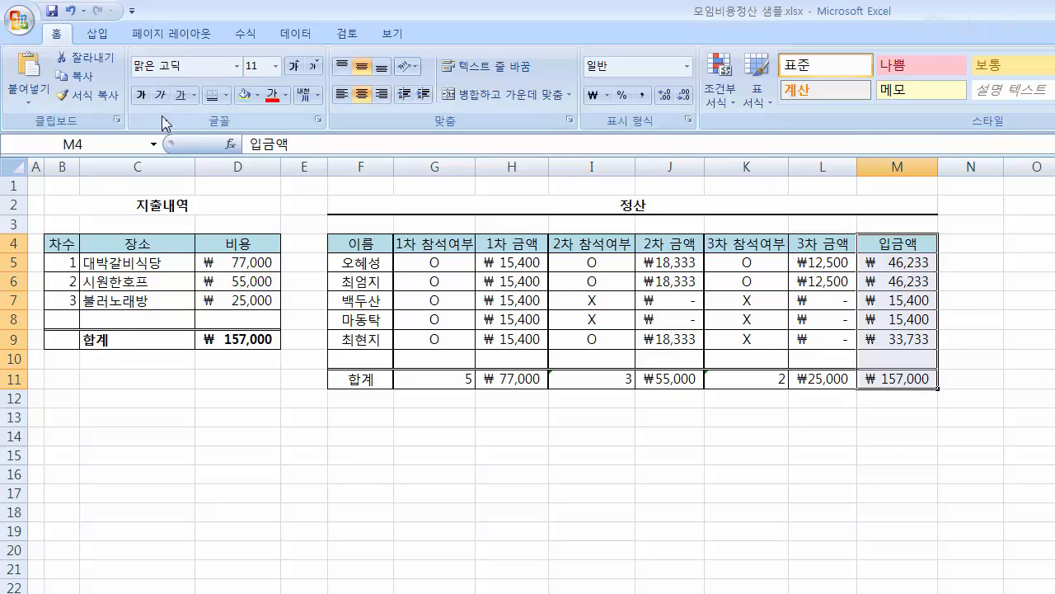
{"action": "left_click", "coordinate": [141, 95]}
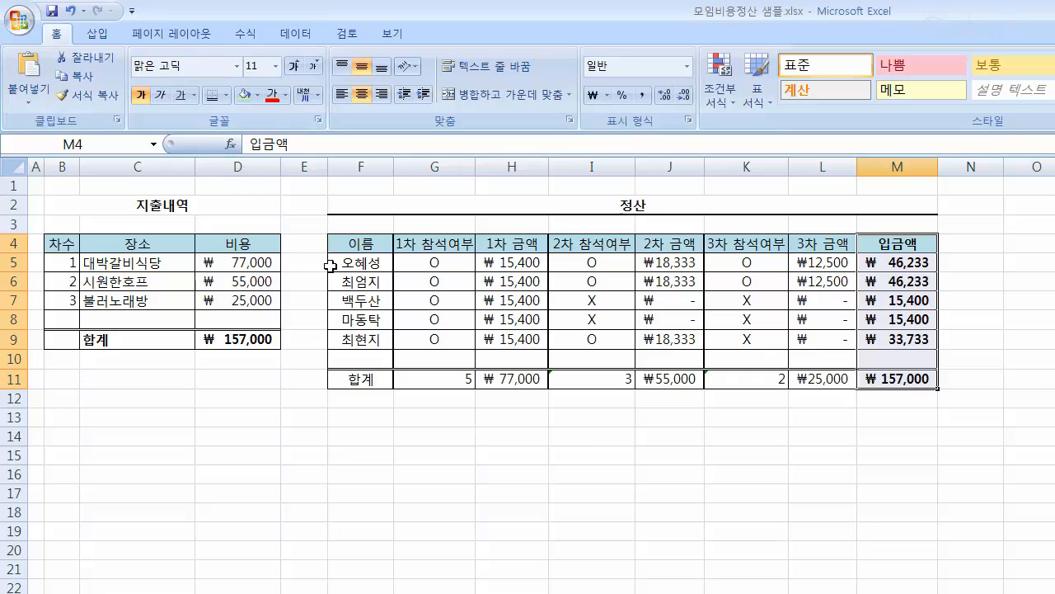
{"action": "left_click", "coordinate": [258, 95]}
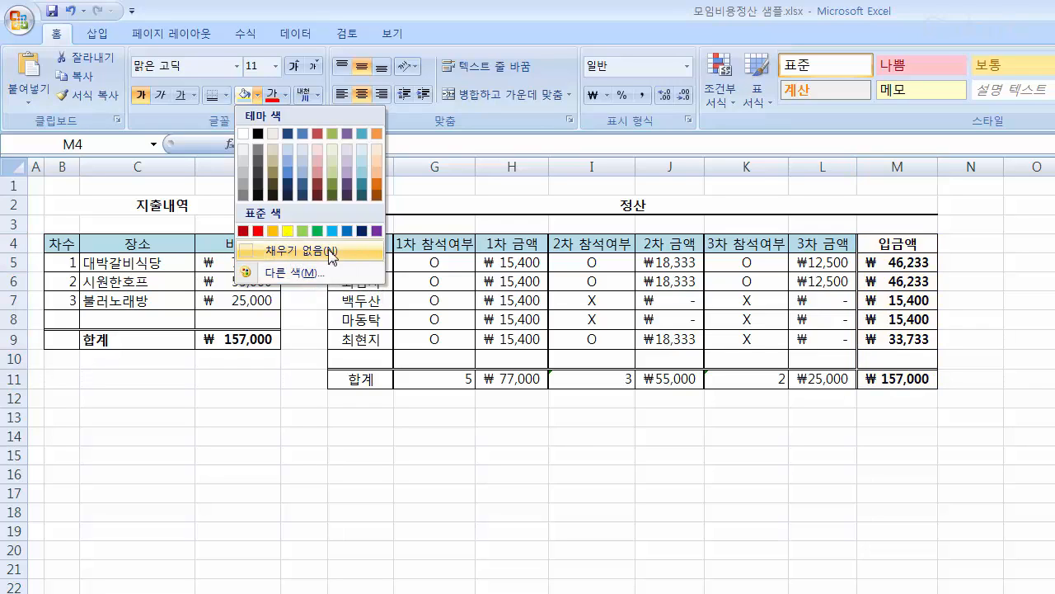
{"action": "left_click", "coordinate": [379, 150]}
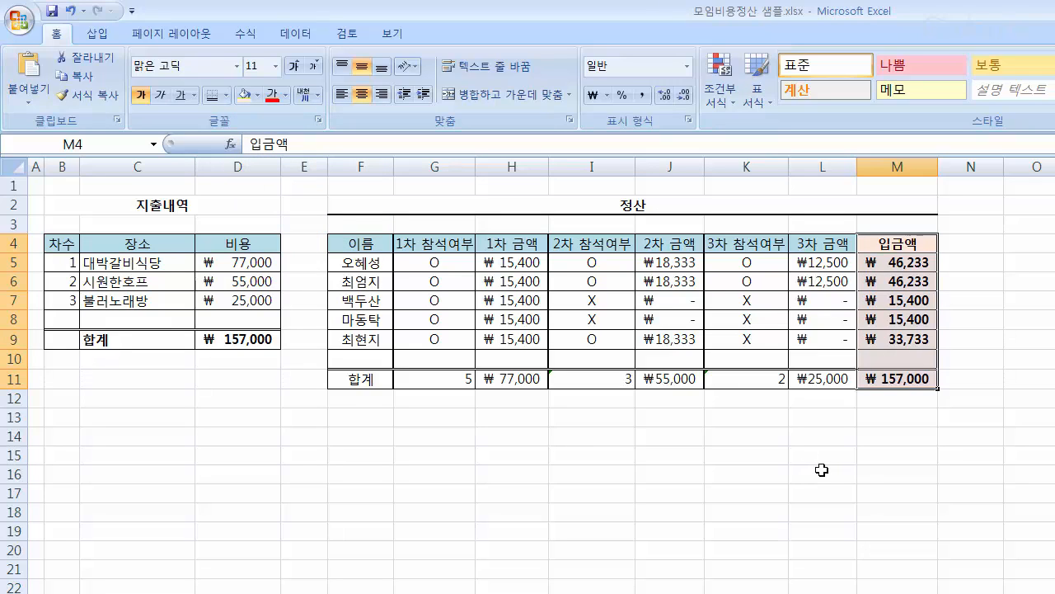
{"action": "left_click", "coordinate": [872, 475]}
{"action": "left_click", "coordinate": [849, 430]}
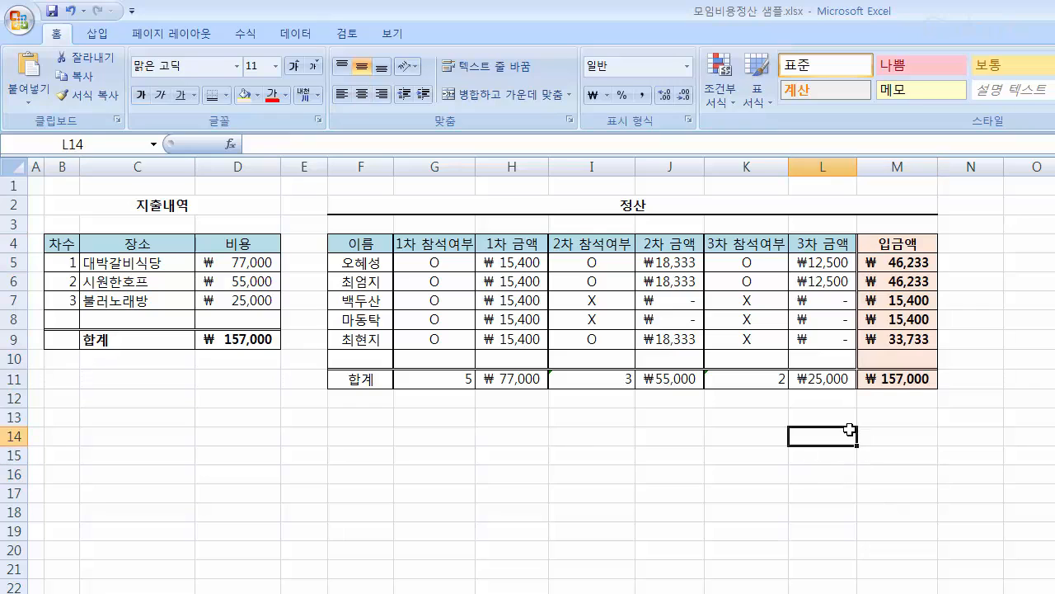
{"action": "left_click", "coordinate": [810, 419]}
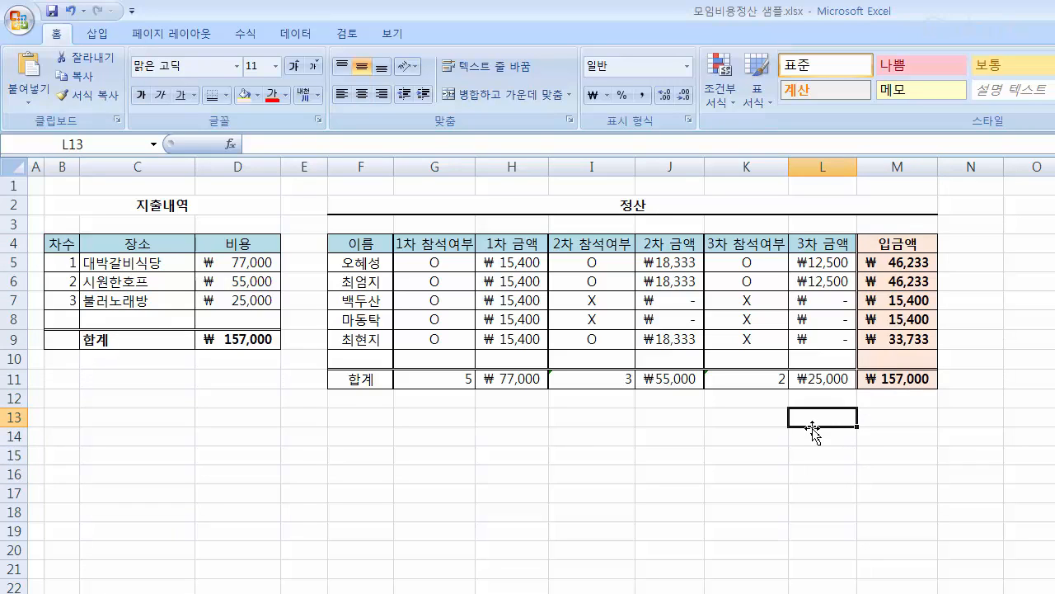
{"action": "left_click", "coordinate": [940, 415]}
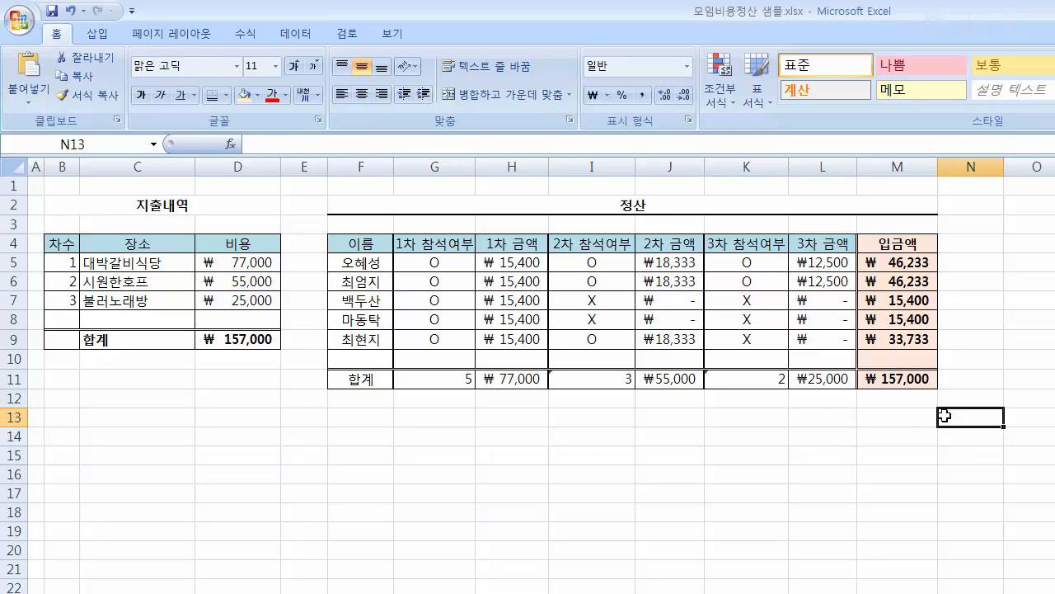
{"action": "left_click", "coordinate": [929, 419]}
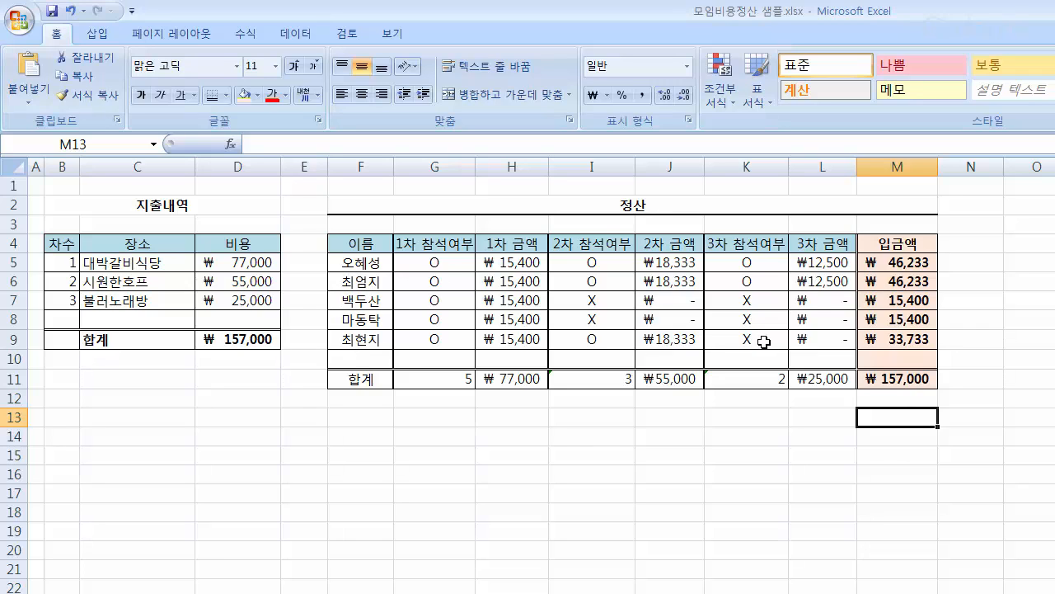
- Review each attendee's deposit amount and formula in M5 through M9
{"action": "left_click", "coordinate": [895, 262]}
{"action": "left_click", "coordinate": [901, 281]}
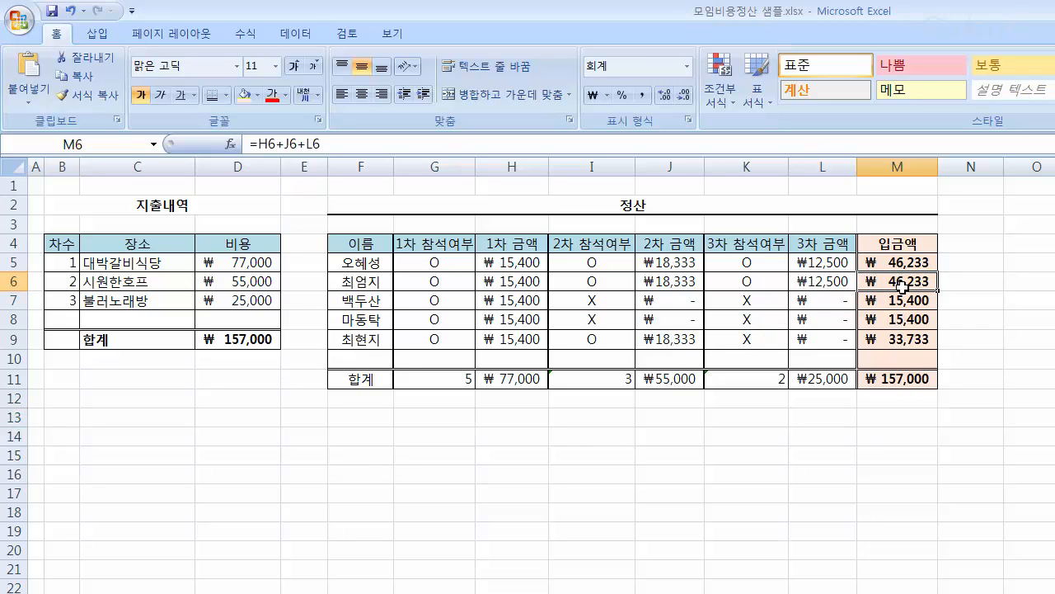
{"action": "left_click", "coordinate": [916, 301]}
{"action": "left_click", "coordinate": [918, 321]}
{"action": "left_click", "coordinate": [919, 338]}
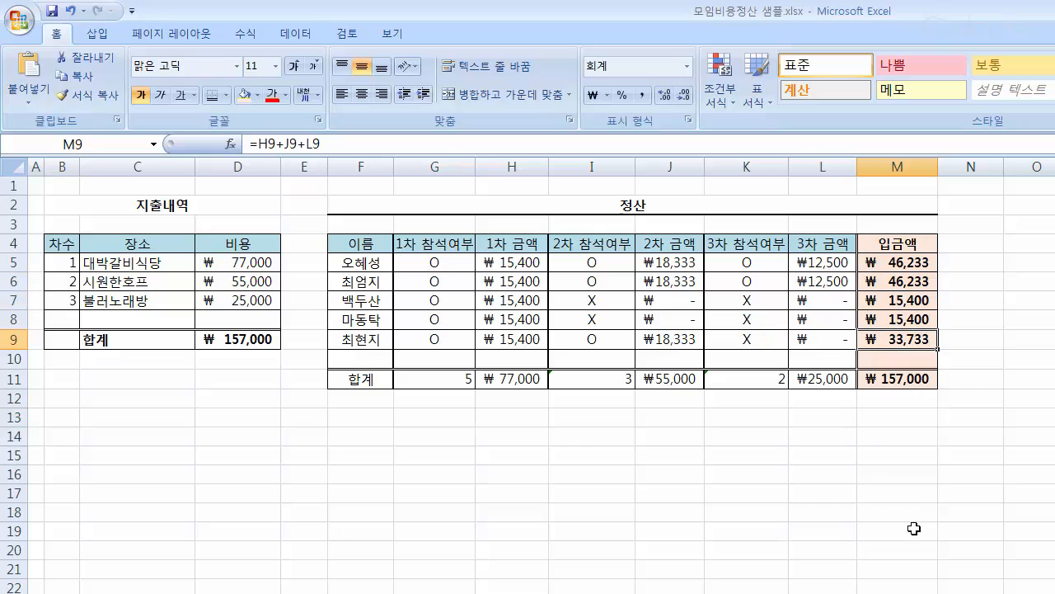
{"action": "left_click", "coordinate": [876, 442]}
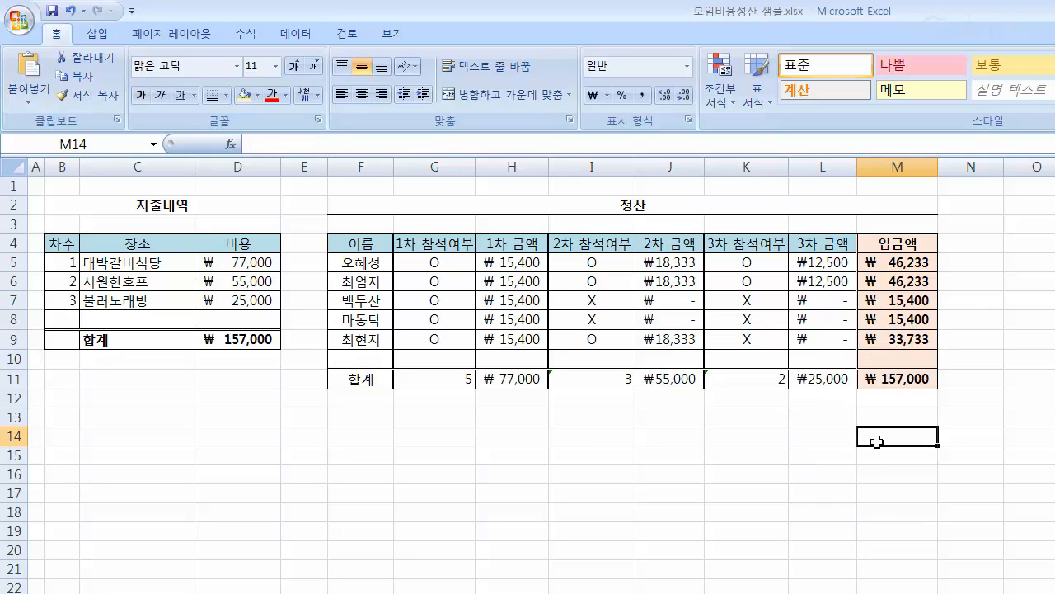